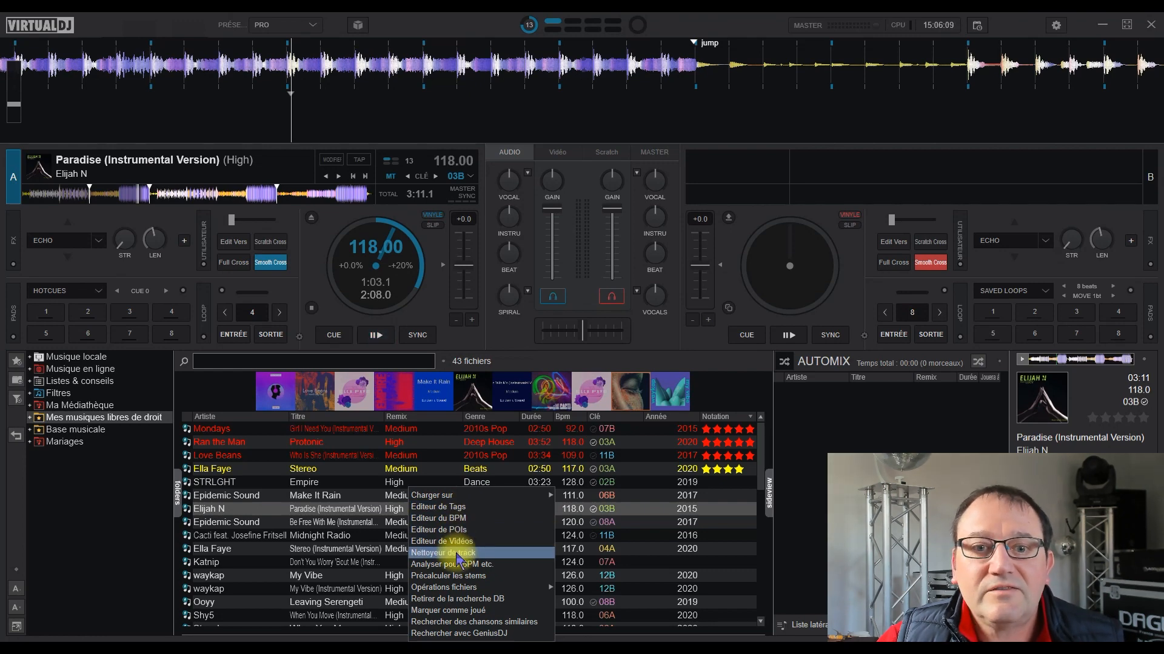
Step: Open the track cleaner for "Paradise (Instrumental Version)" and enlarge its window to nearly the full screen width
click(456, 554)
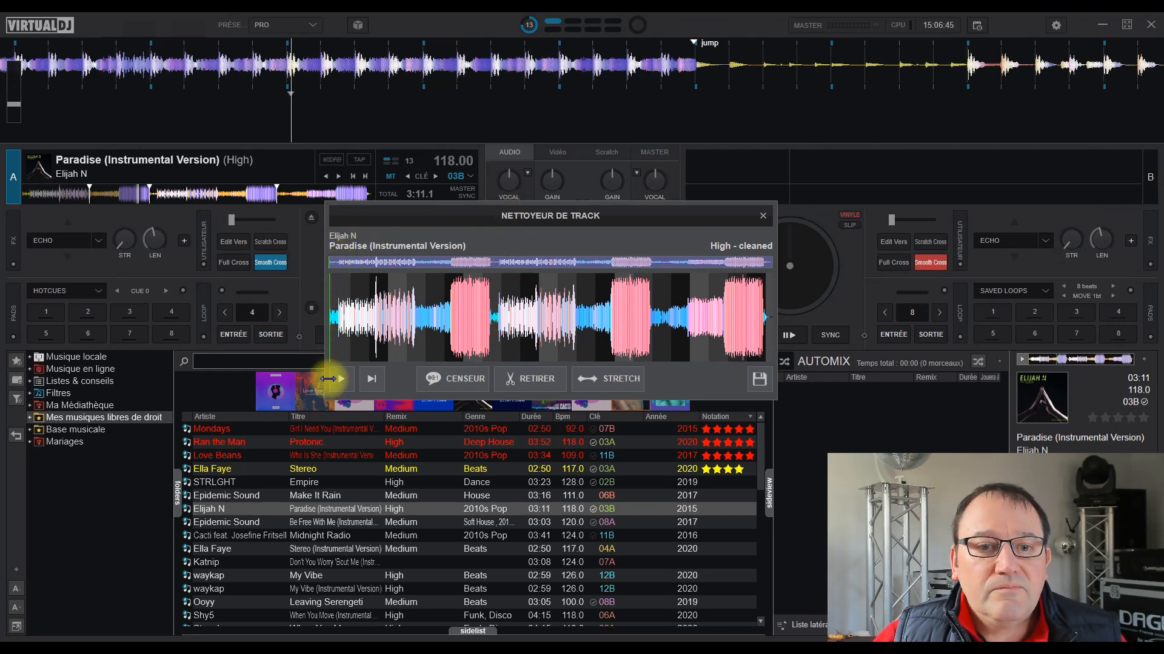
drag(324, 398, 47, 405)
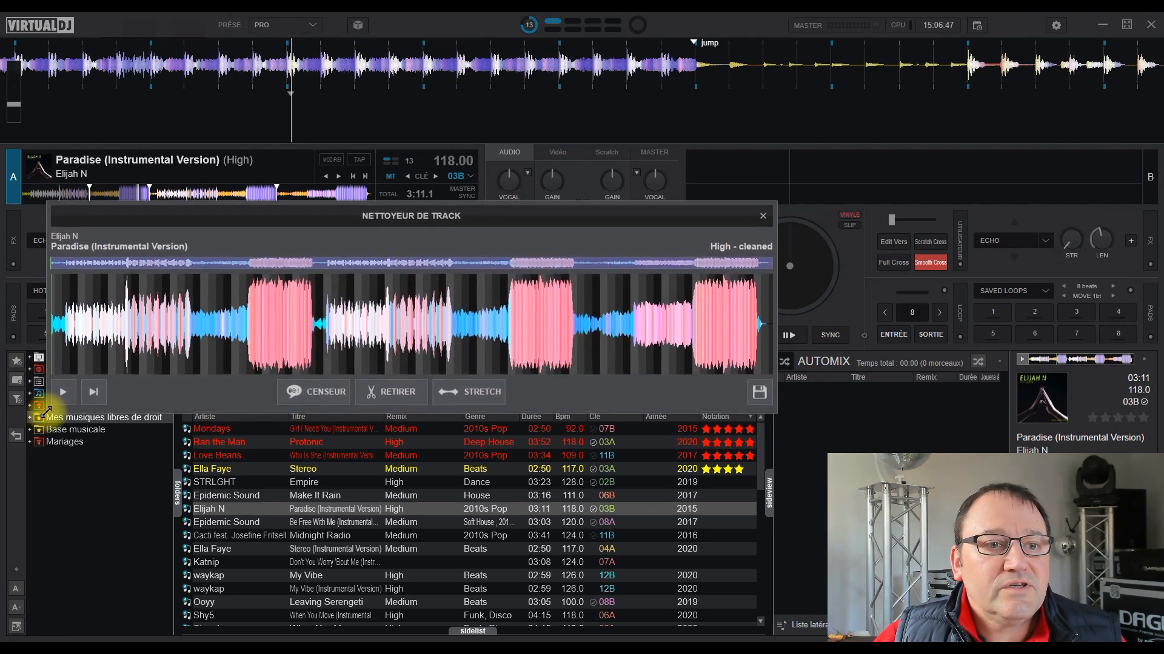
drag(46, 203, 45, 56)
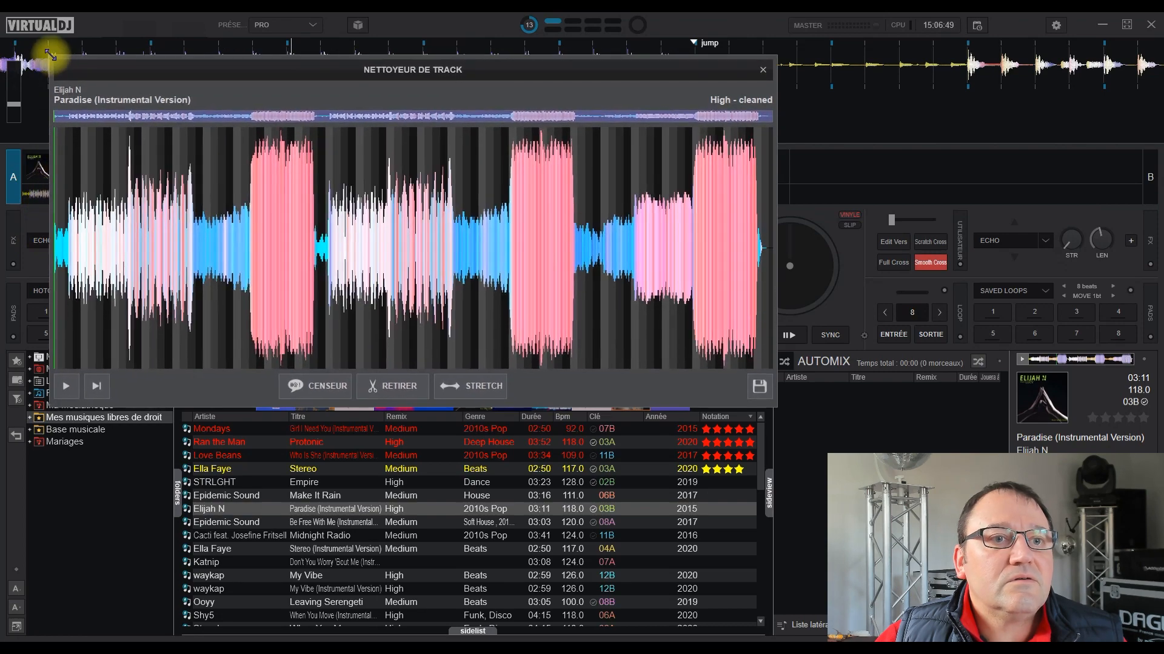
drag(776, 230, 1150, 241)
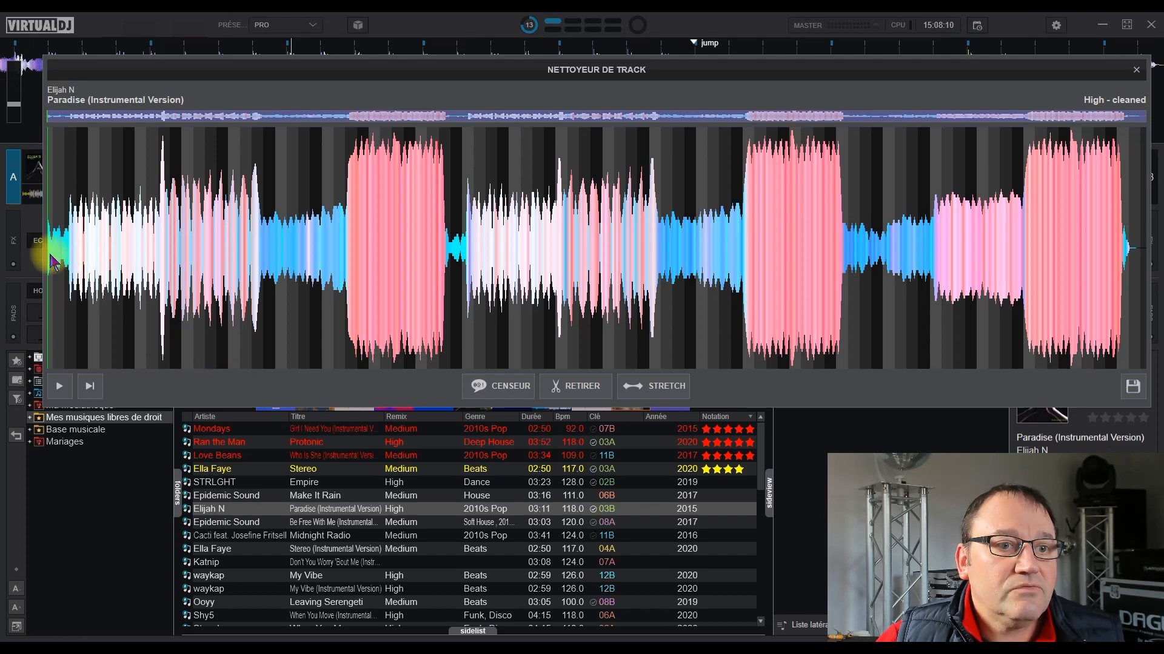
Step: Add a removal section at the end of the first loud pink passage and delete it again
drag(48, 252, 50, 252)
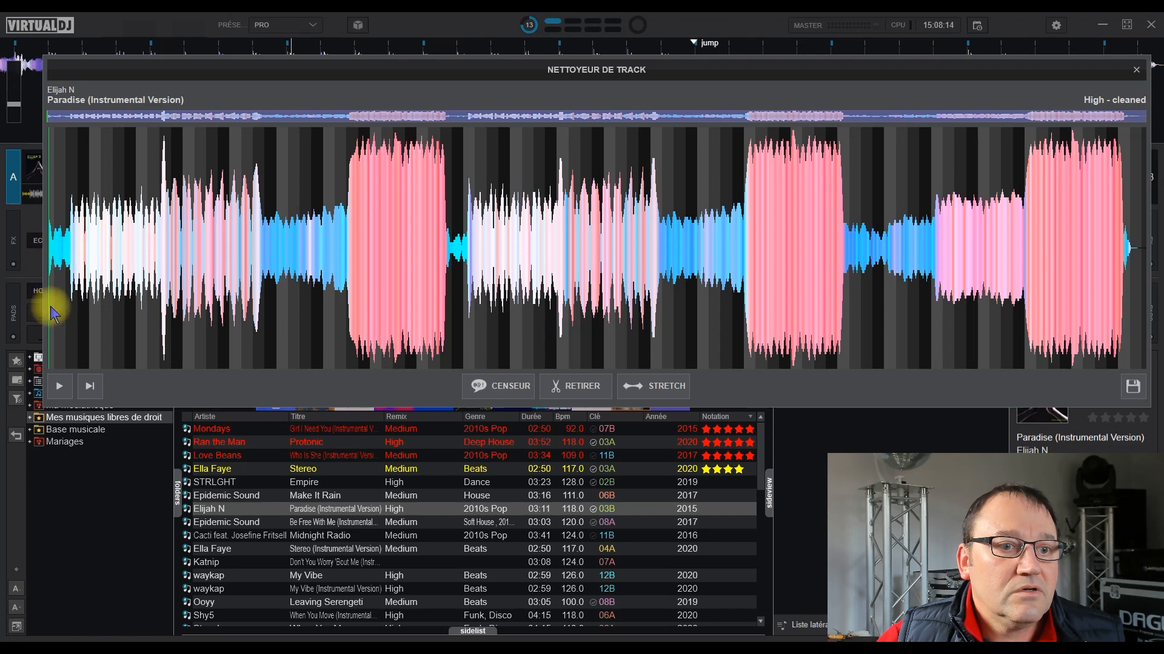
drag(48, 307, 445, 322)
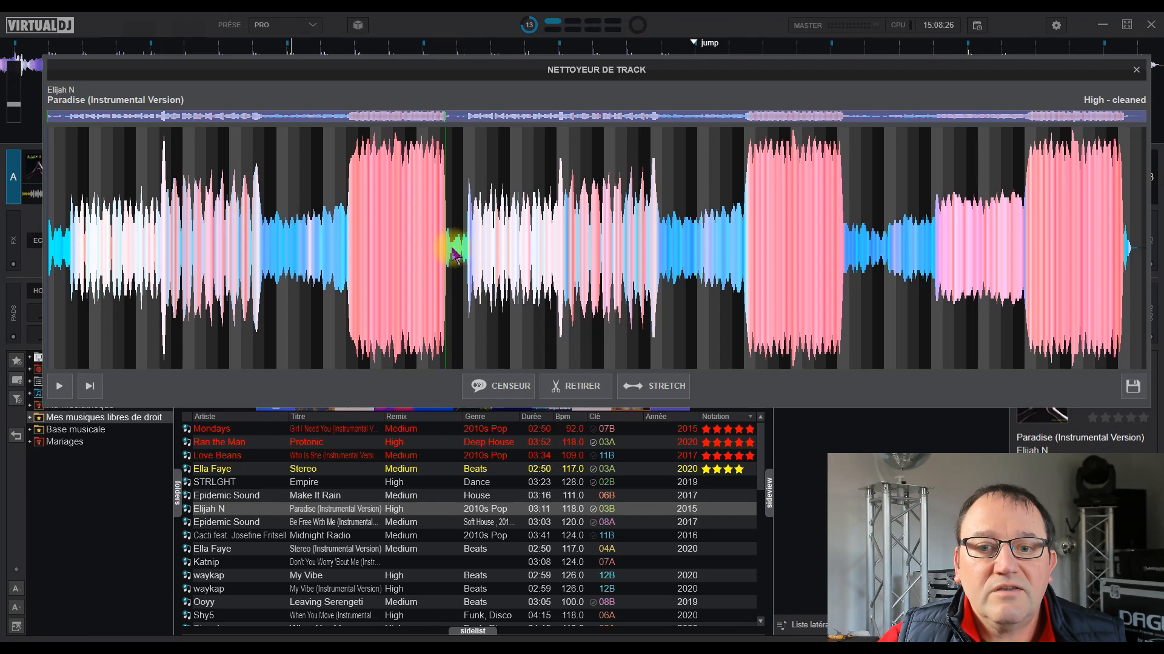
click(575, 392)
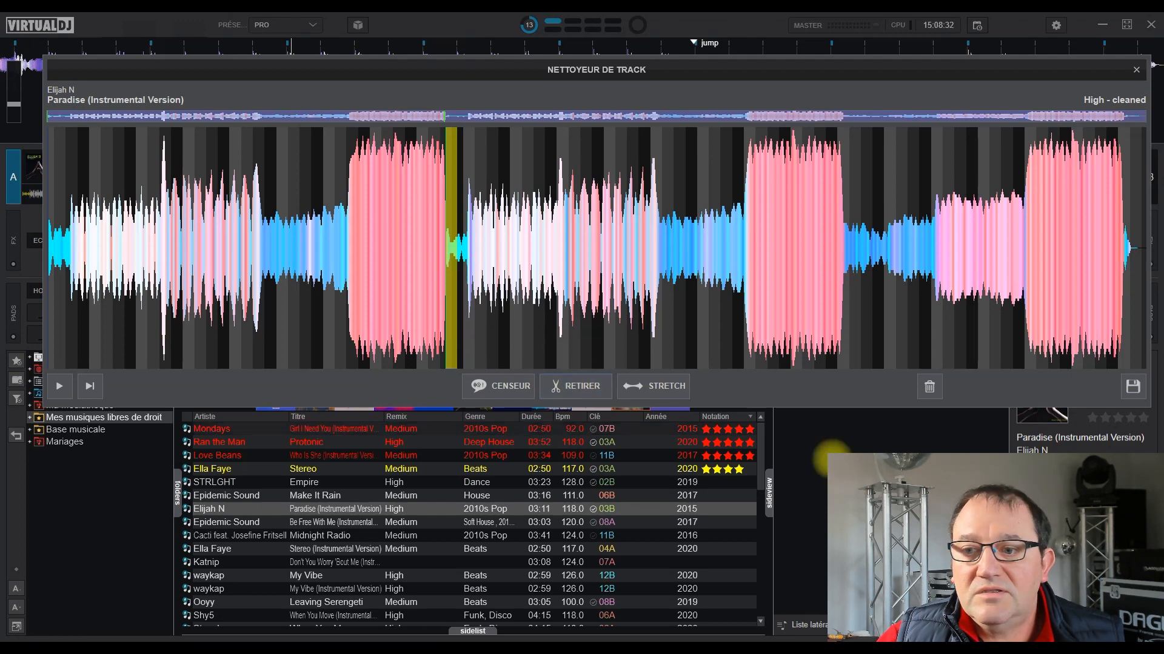
click(928, 392)
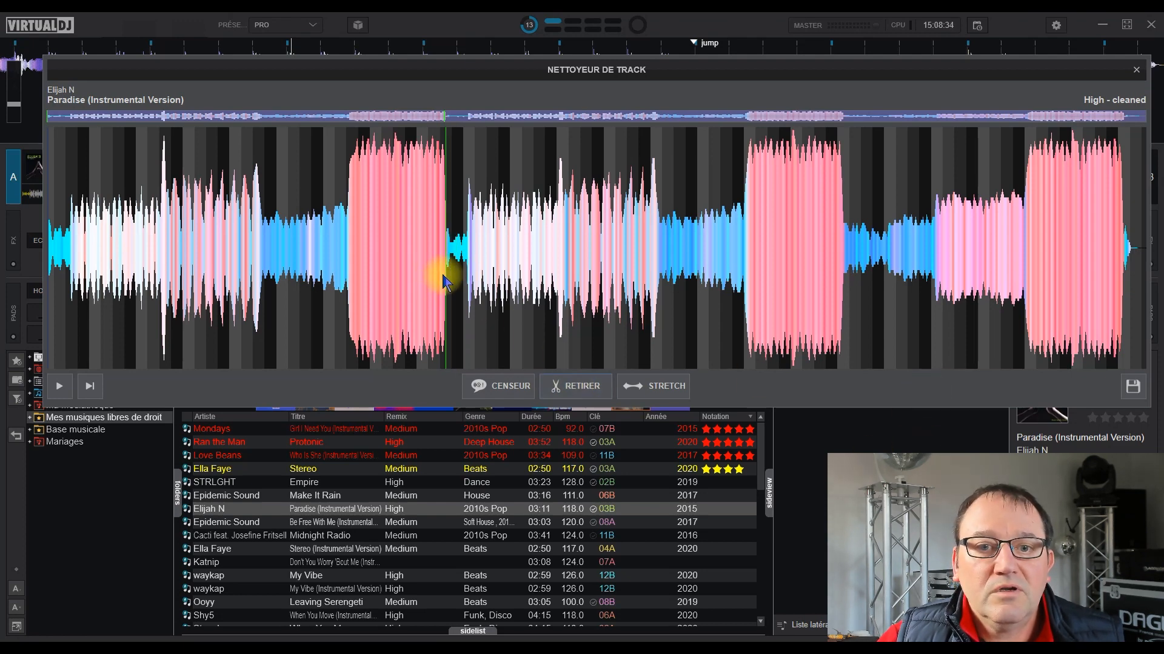
Step: Add a removal section at the start of the second blue passage and delete it again
mouse_move(445, 275)
mouse_down()
mouse_move(649, 267)
mouse_move(659, 294)
mouse_up()
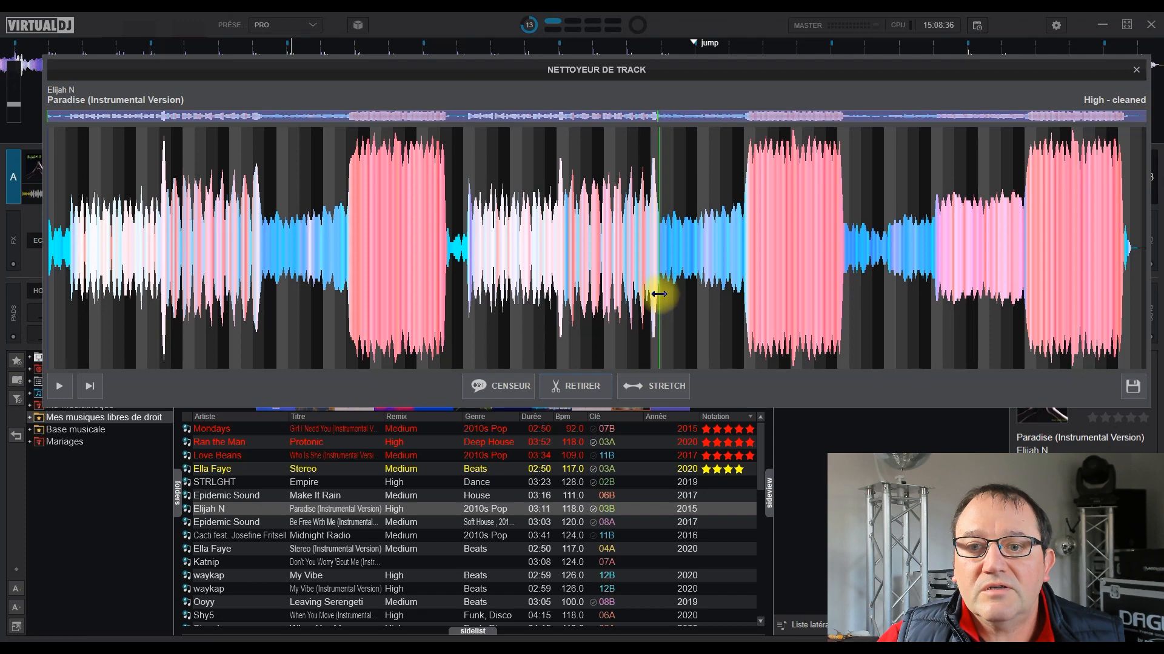
click(565, 391)
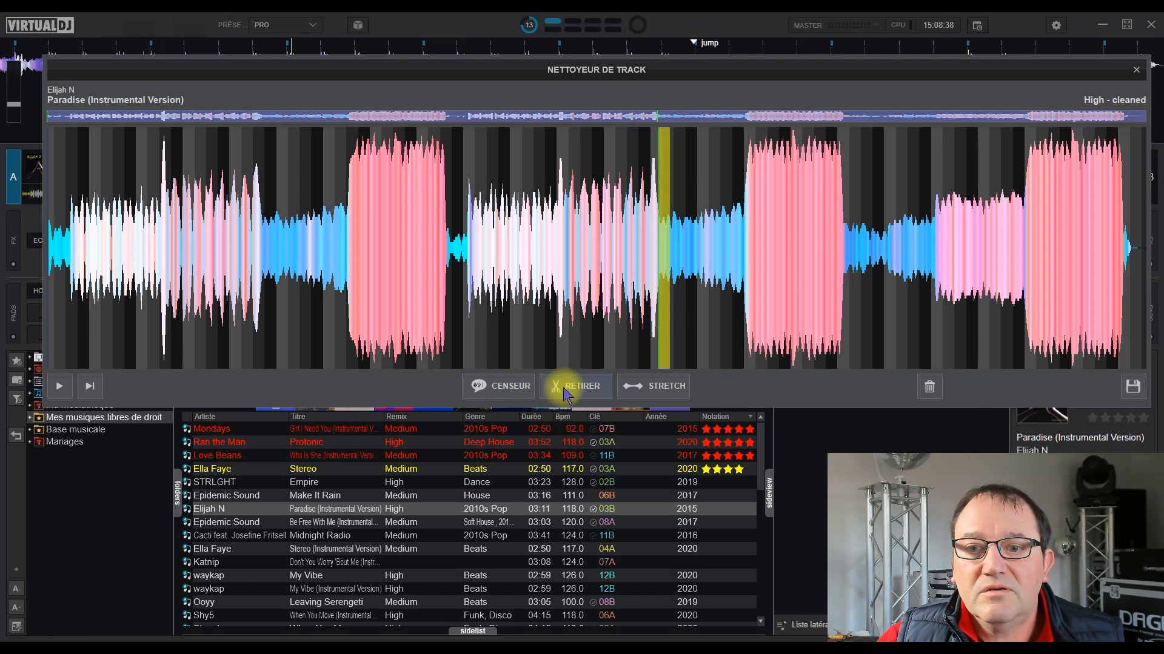
click(929, 389)
Step: Add a removal section at the start of the quiet break following the first loud pink passage
drag(658, 259, 447, 263)
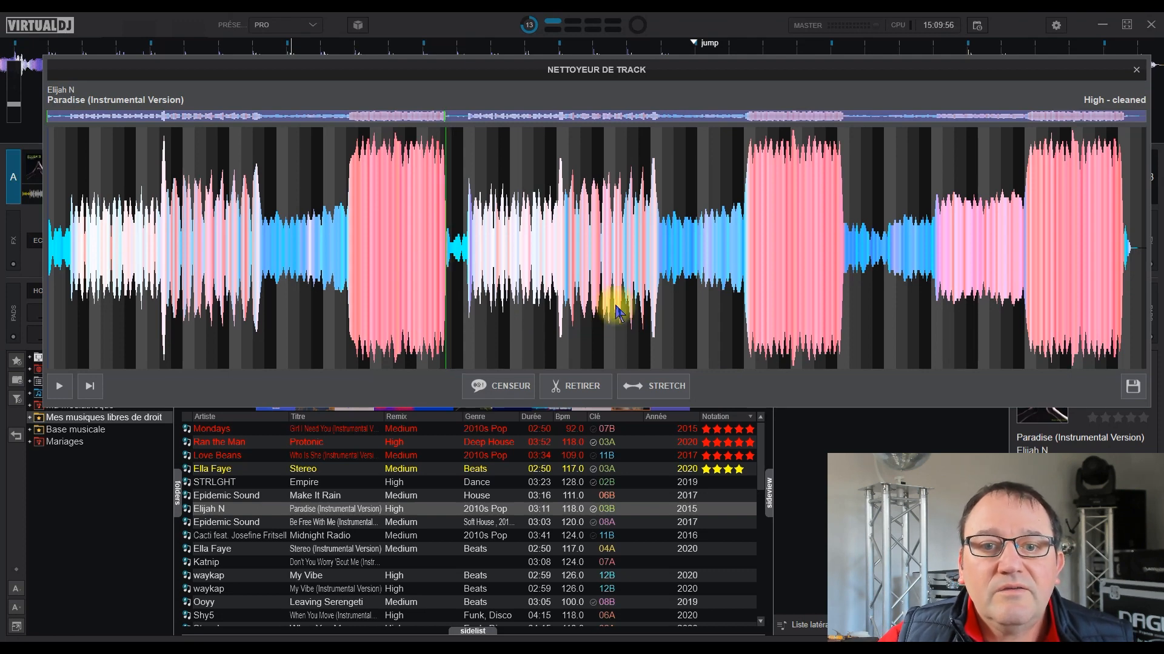
click(581, 391)
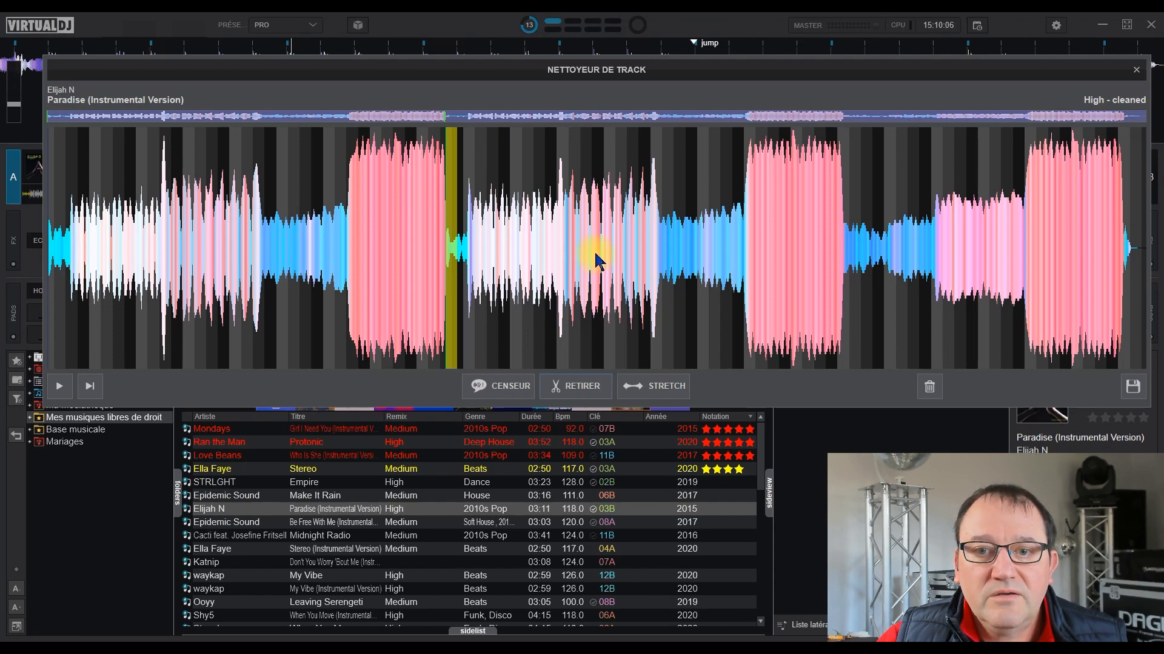
Step: Examine the waveform around the marked removal section at different zoom levels and positions
scroll(596, 257, up, 5)
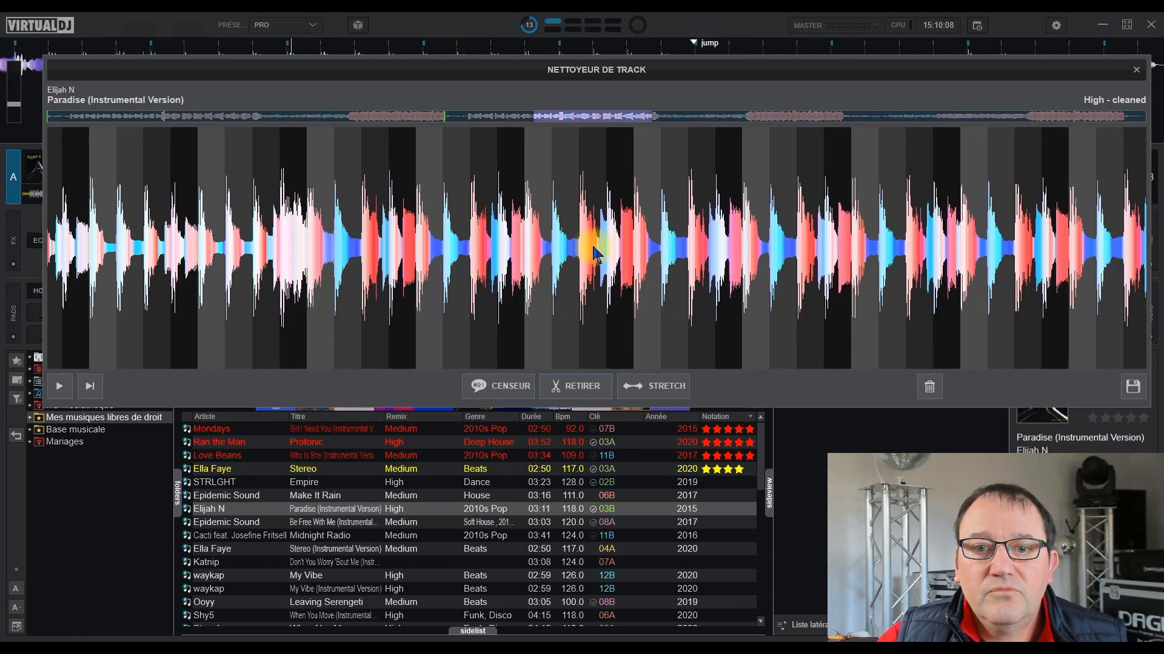
scroll(593, 255, down, 6)
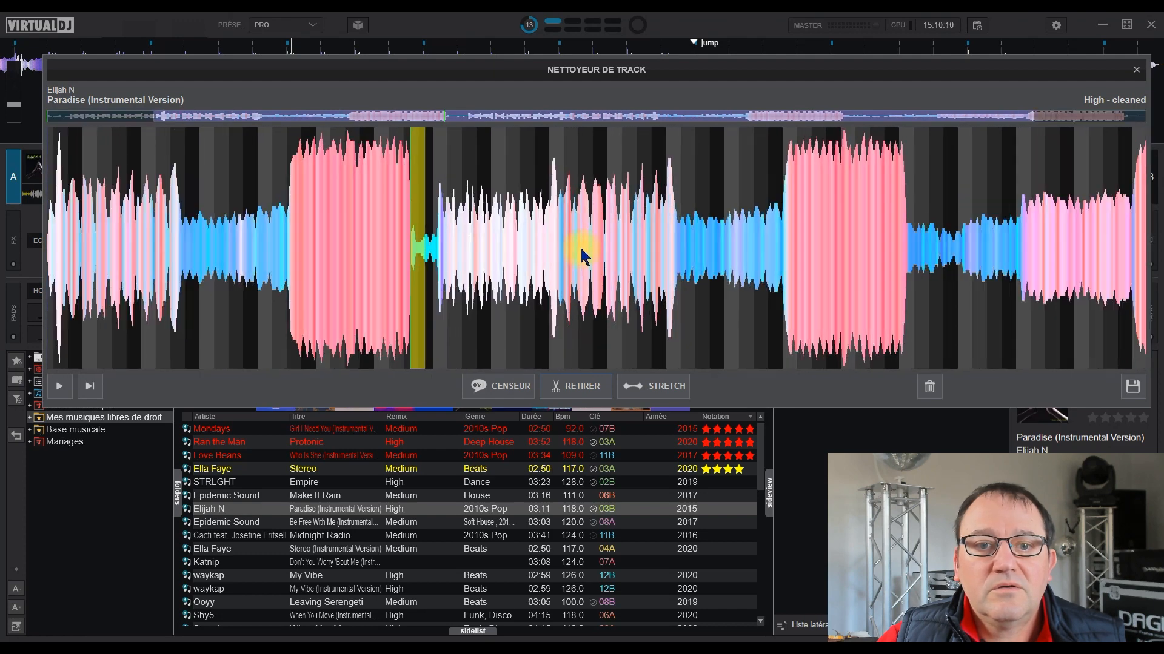
scroll(580, 254, up, 2)
drag(436, 253, 615, 252)
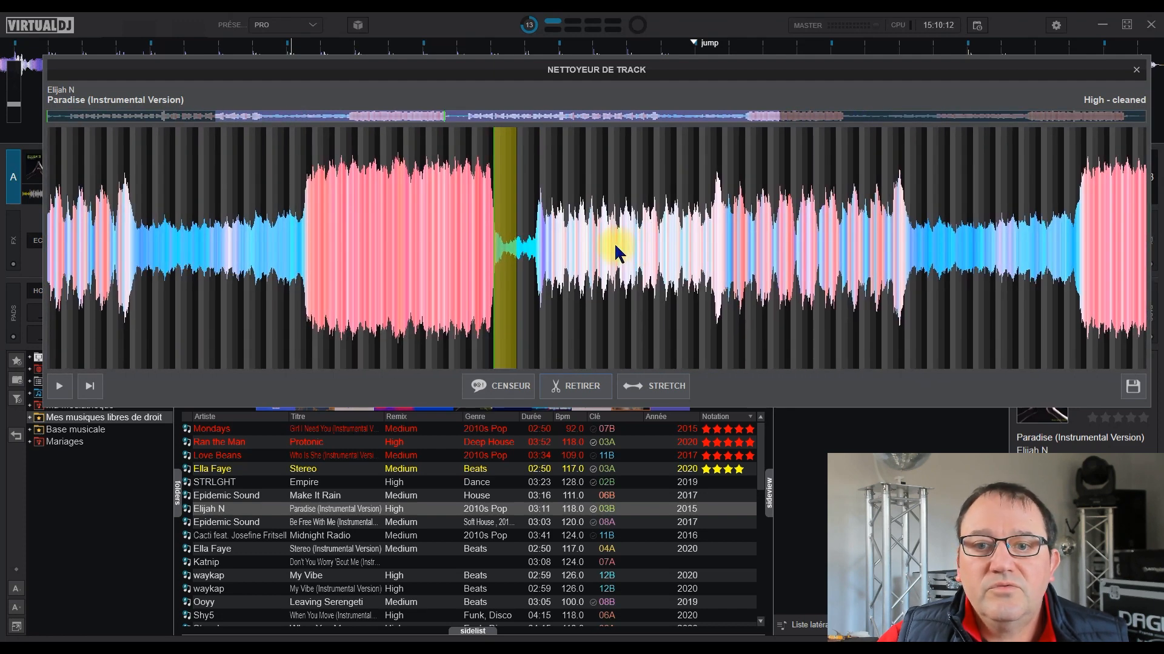
drag(437, 253, 206, 250)
drag(459, 248, 740, 260)
mouse_move(448, 243)
mouse_down()
mouse_move(195, 238)
mouse_move(441, 252)
mouse_up()
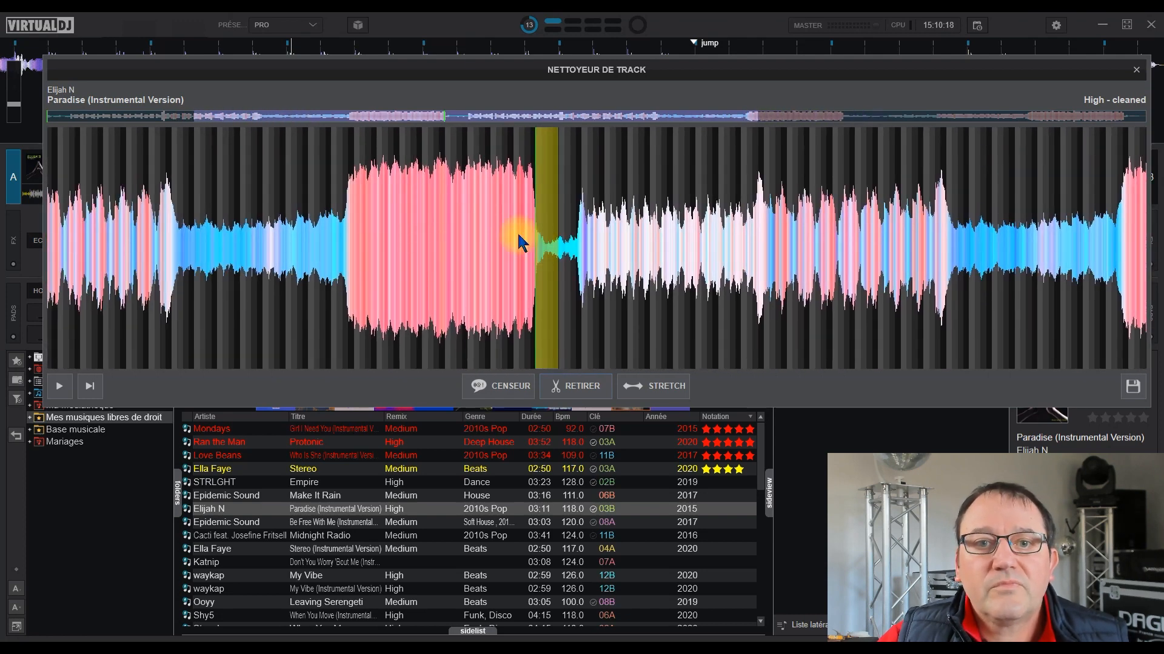
drag(570, 115, 520, 118)
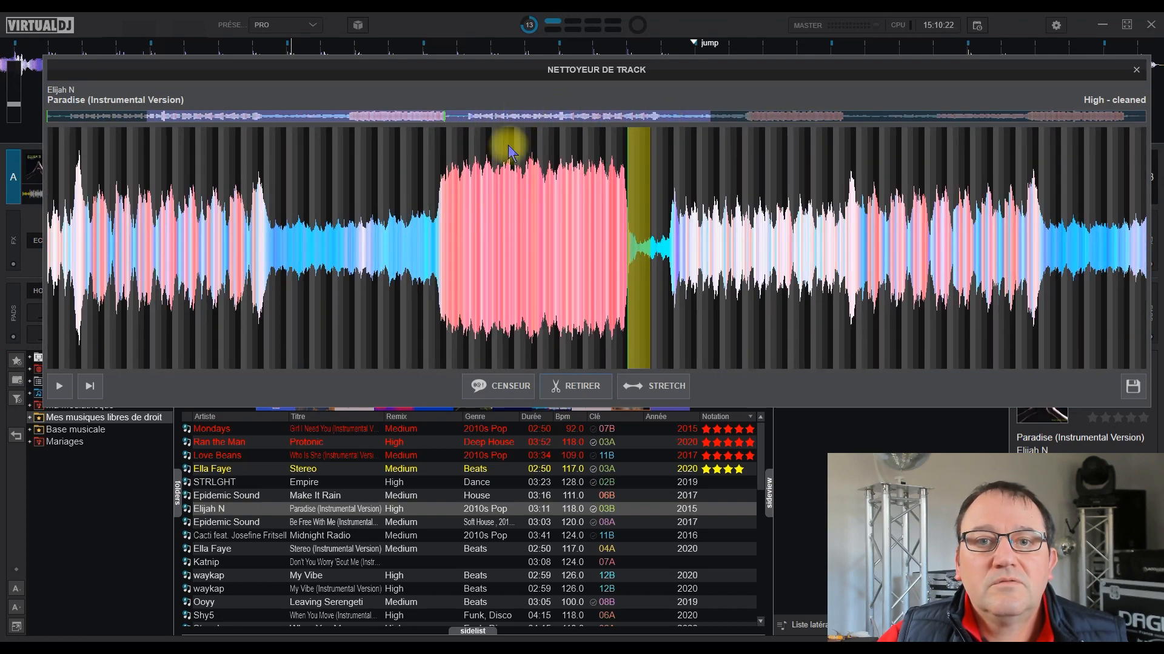
drag(752, 256, 657, 255)
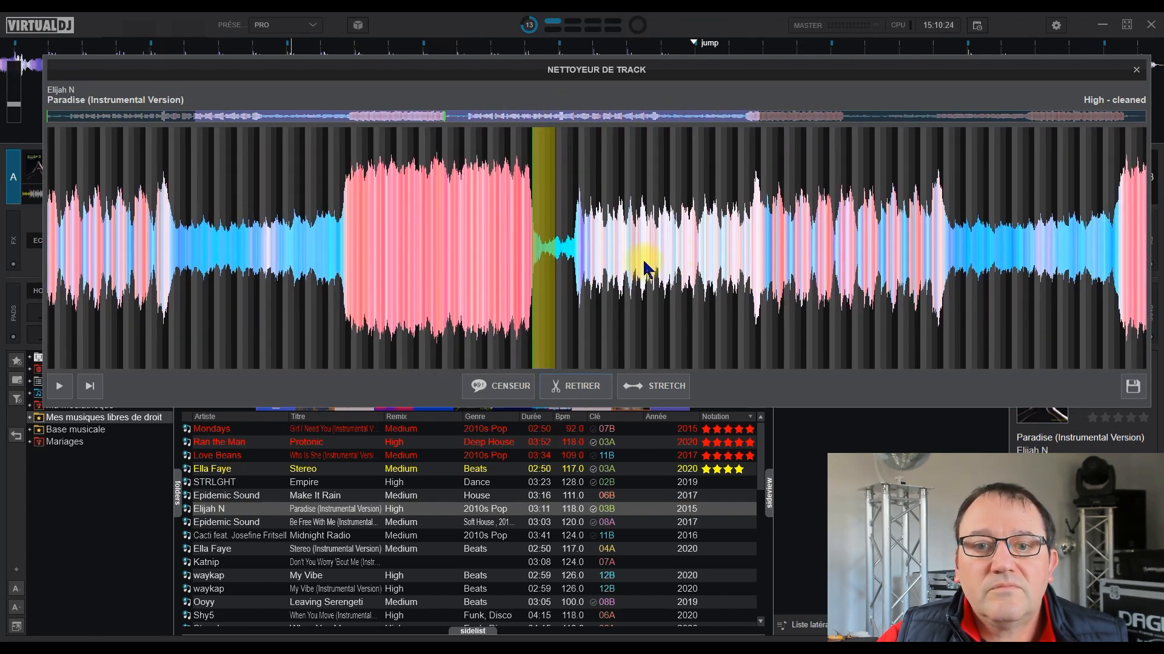
Step: Extend the removal section to the end of the quiet break and trim its start slightly
scroll(444, 233, up, 6)
drag(727, 251, 414, 244)
drag(549, 237, 640, 237)
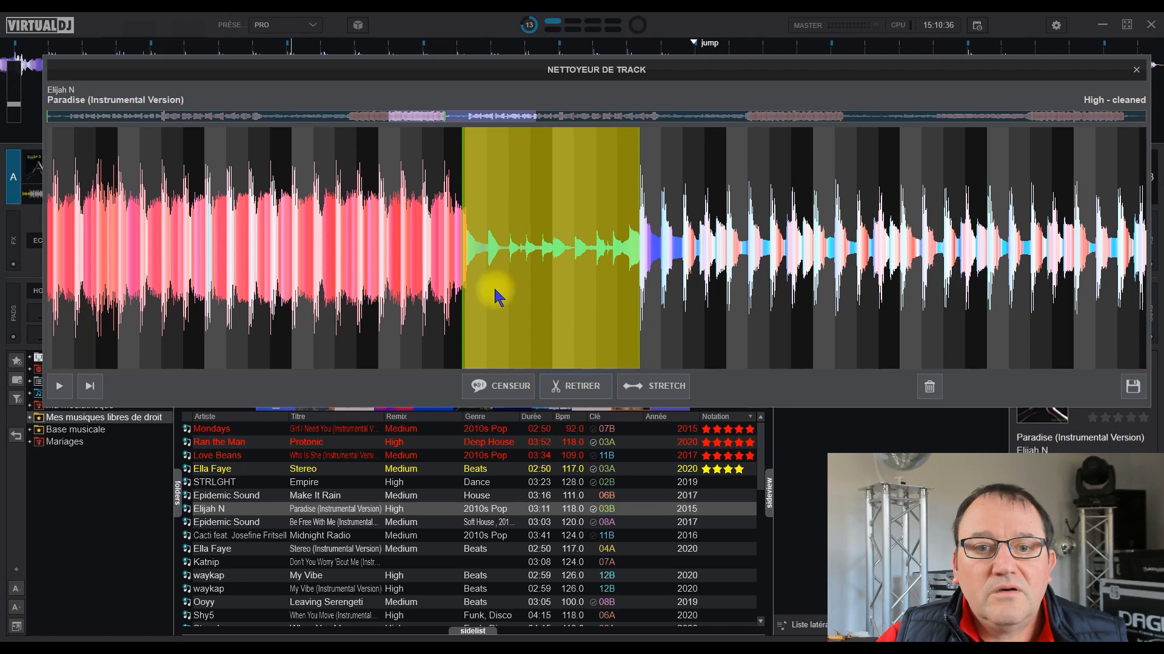
drag(460, 252, 465, 254)
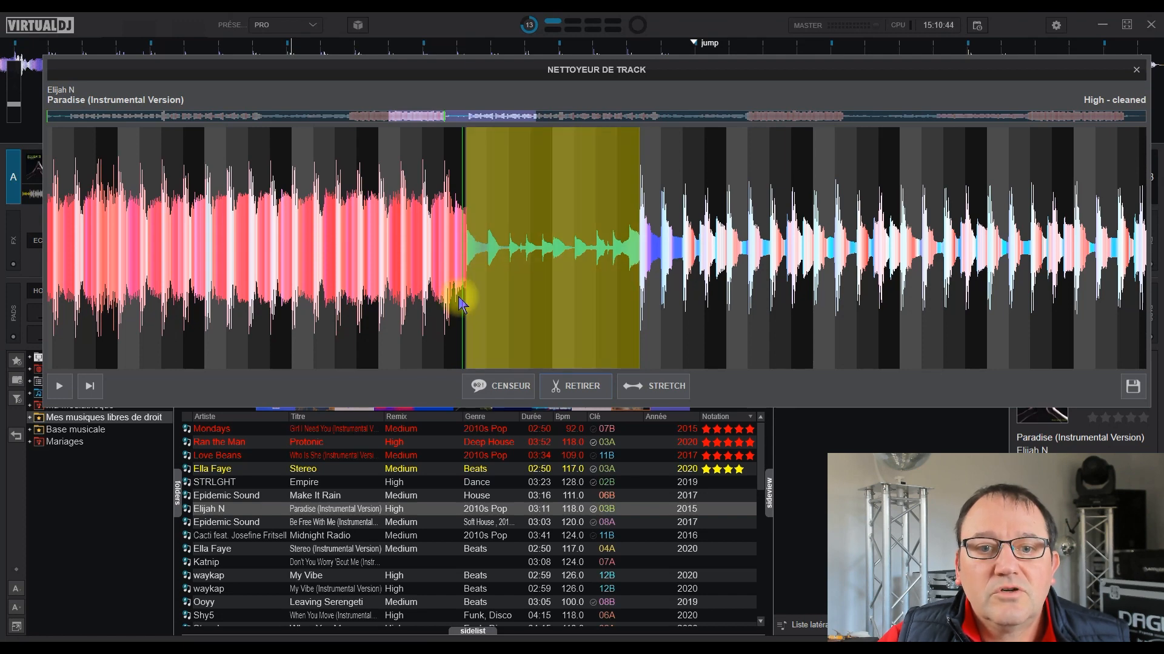
Step: Place the playback position shortly before the removal section and nudge the whole section slightly later
click(427, 292)
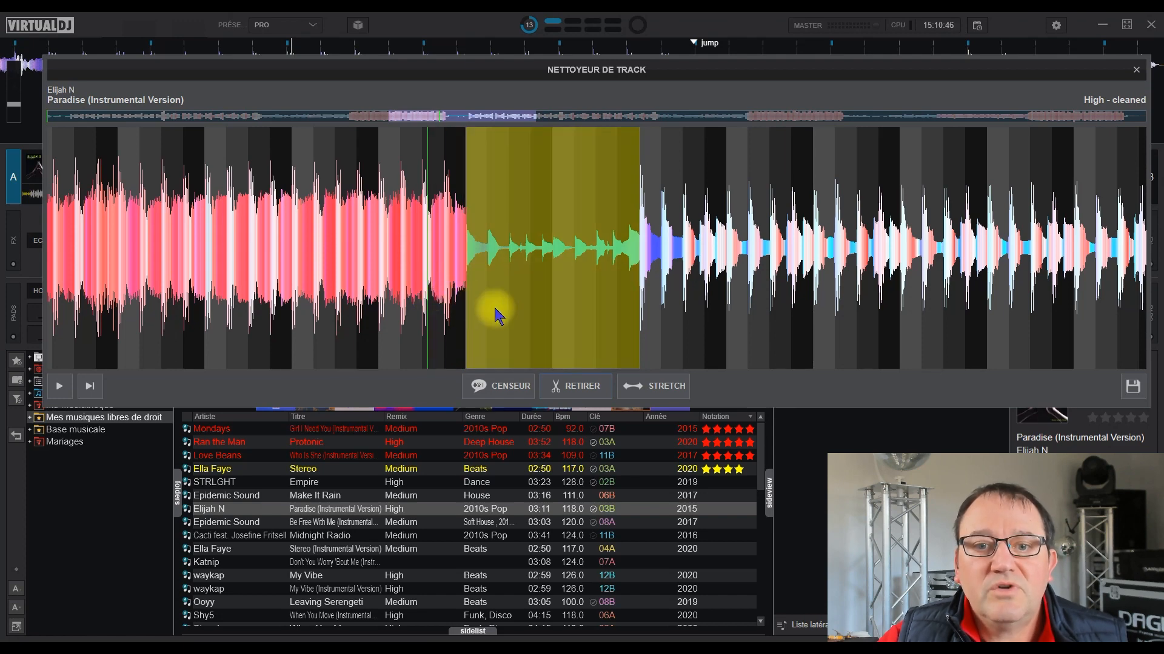
click(559, 274)
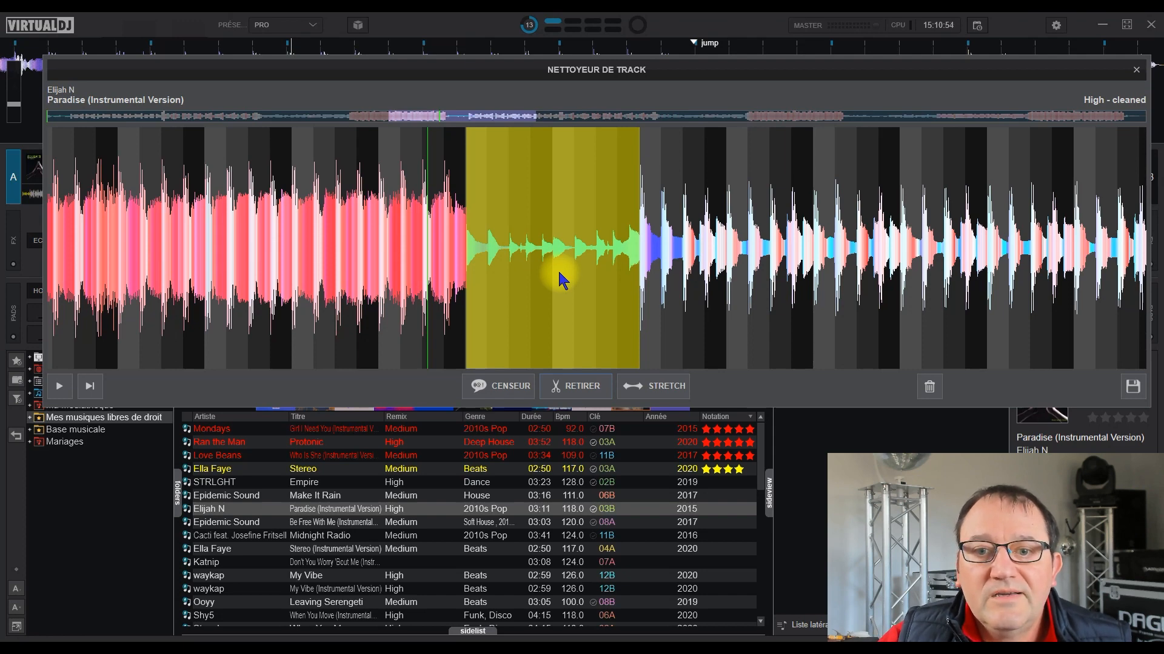
mouse_move(561, 278)
mouse_down()
mouse_move(670, 278)
mouse_move(563, 285)
mouse_up()
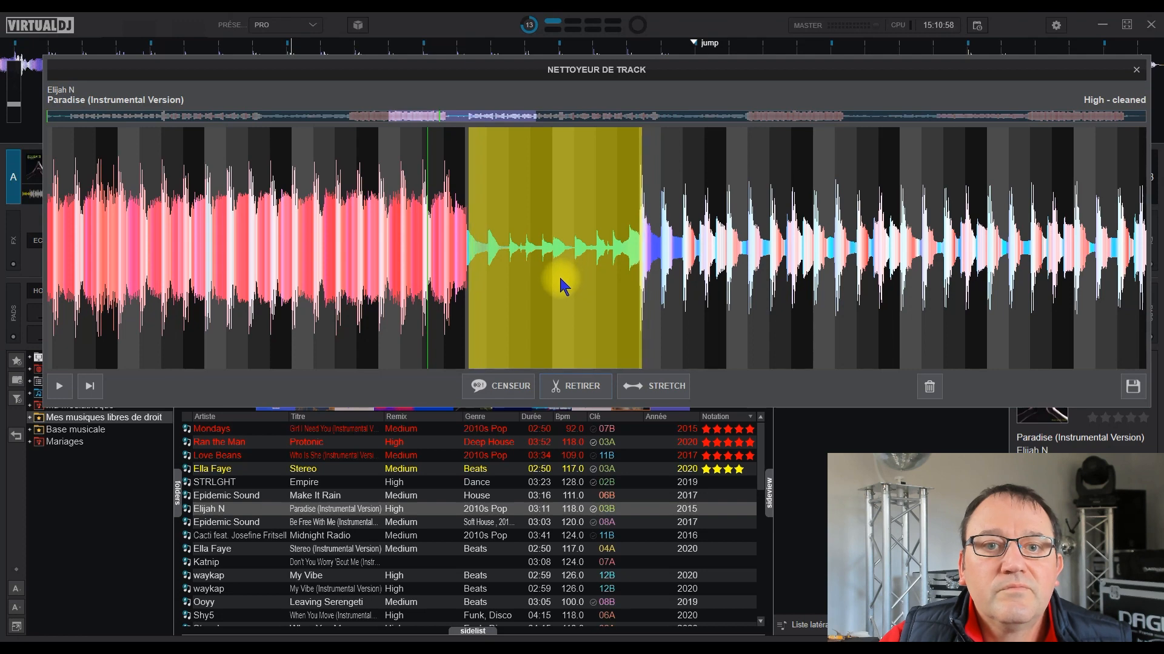
Step: Align the start of the removal section precisely with the beat boundary just before the quiet break
scroll(507, 297, up, 6)
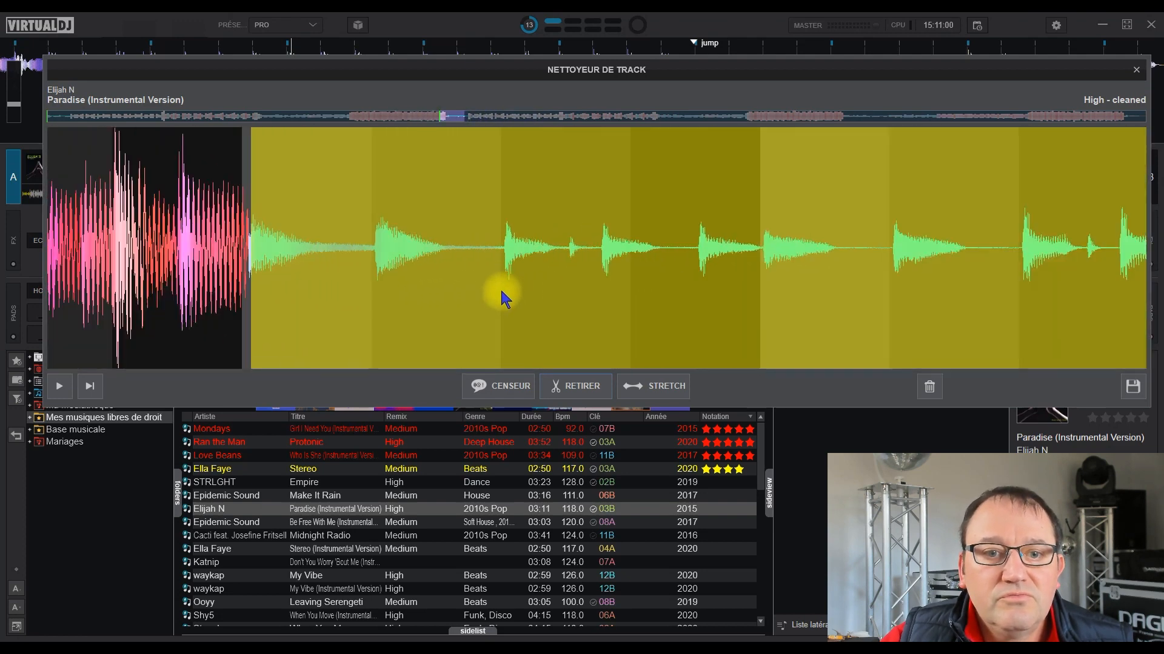
drag(60, 277, 588, 290)
scroll(393, 289, up, 2)
scroll(394, 289, up, 2)
drag(726, 291, 357, 287)
scroll(512, 304, up, 4)
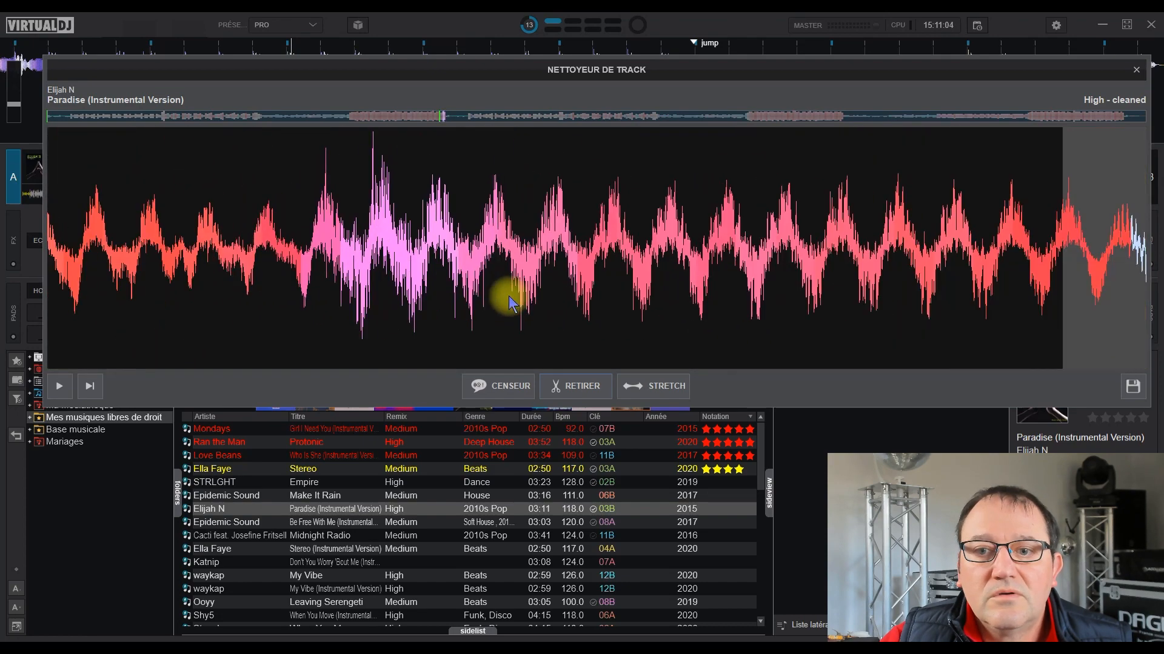
drag(634, 286, 213, 260)
scroll(519, 285, up, 2)
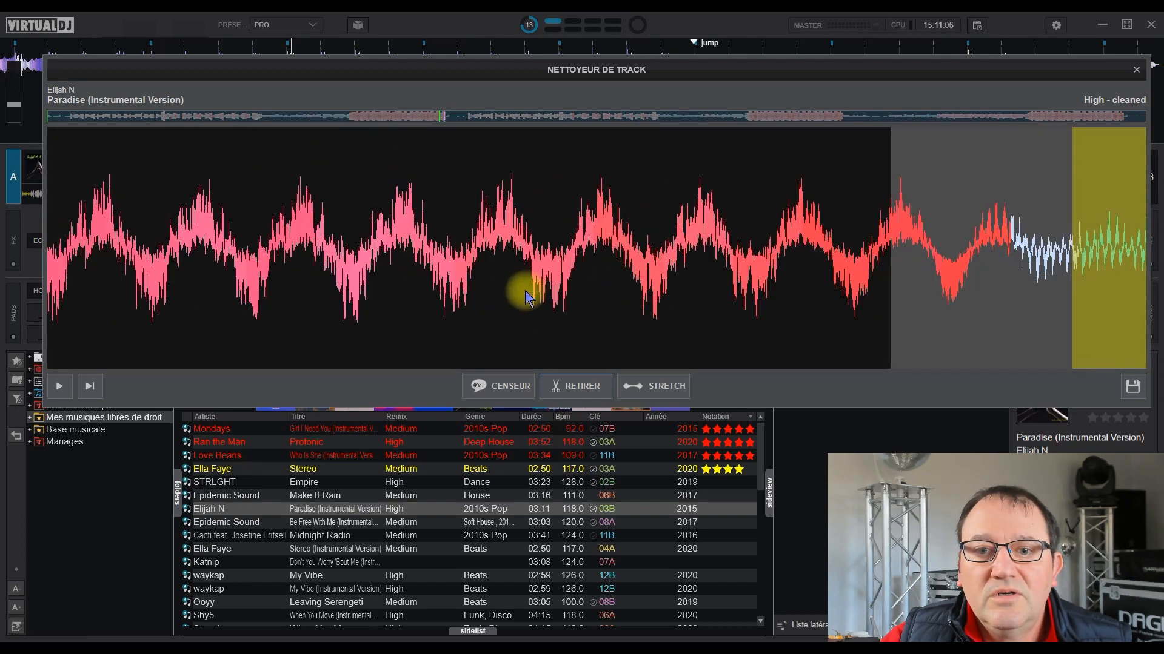
drag(612, 273, 512, 259)
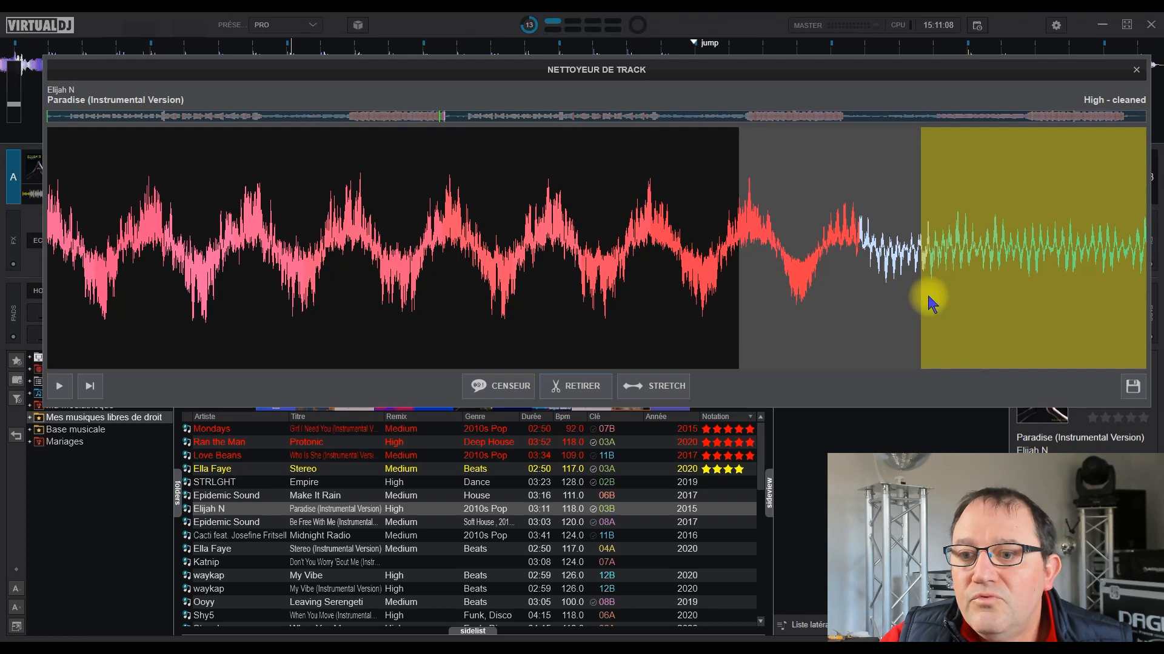
drag(921, 298, 743, 321)
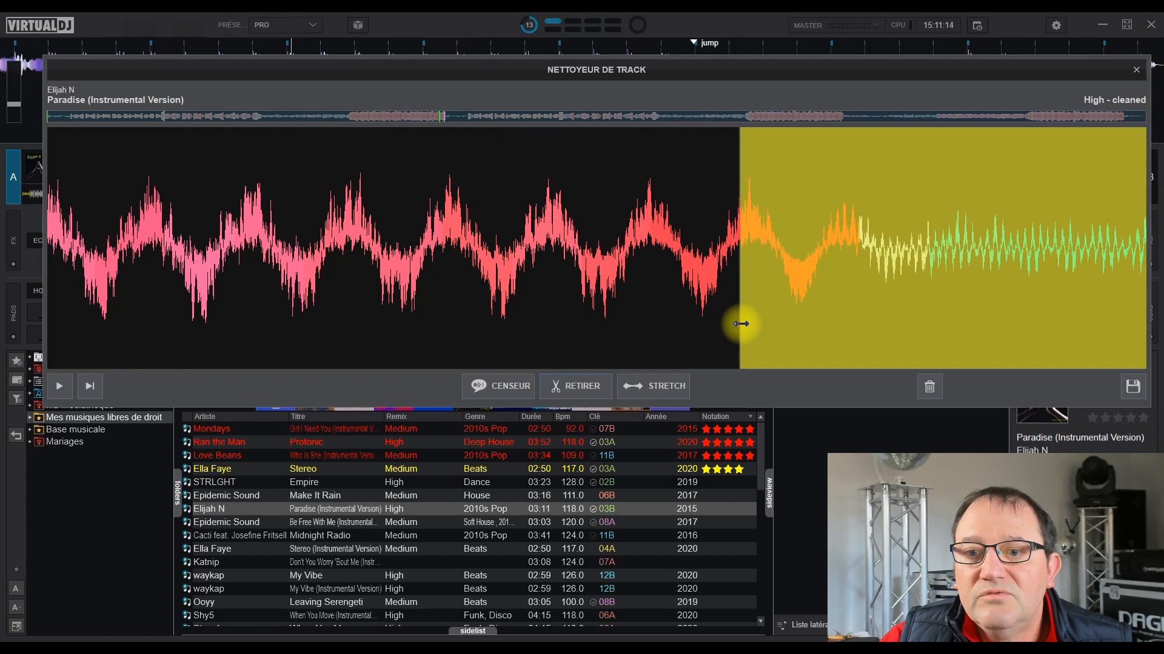
mouse_move(738, 324)
mouse_down()
mouse_move(663, 318)
mouse_move(737, 320)
mouse_up()
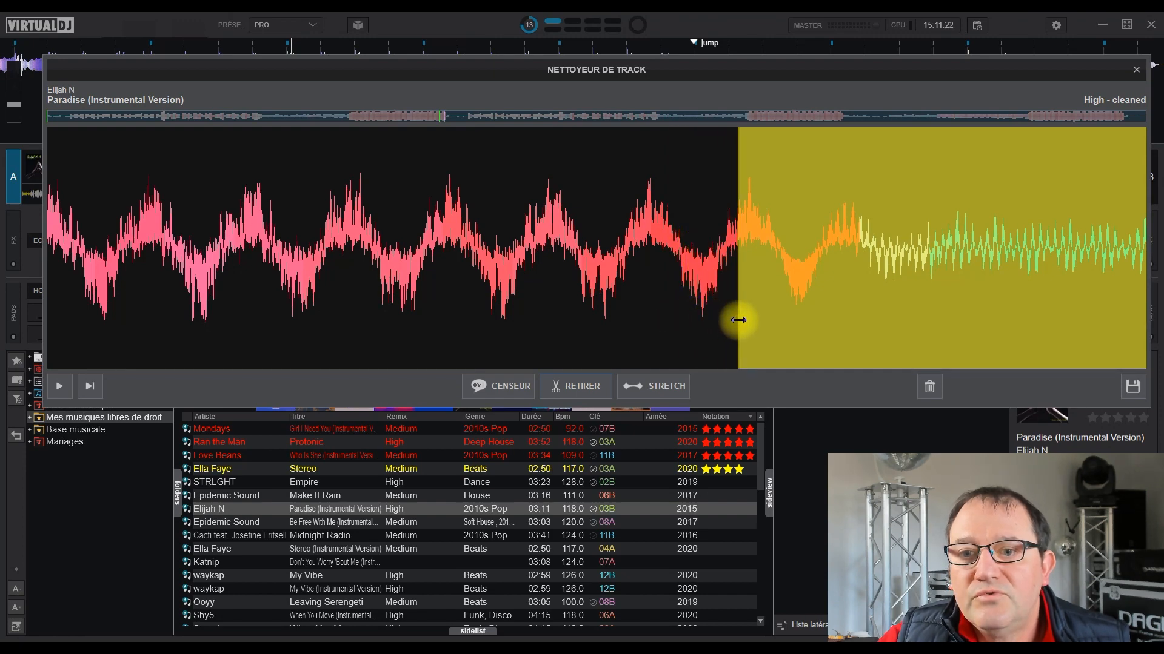
Step: Set the end of the removal section right before the attack of the first beat after the quiet break
drag(738, 320, 274, 230)
mouse_move(948, 325)
mouse_down()
mouse_move(670, 260)
mouse_move(545, 260)
mouse_move(546, 238)
mouse_move(432, 250)
mouse_move(701, 271)
mouse_move(857, 260)
mouse_move(208, 247)
mouse_move(1112, 260)
mouse_move(350, 276)
mouse_move(363, 253)
mouse_move(891, 270)
mouse_move(87, 229)
mouse_move(1025, 291)
mouse_move(1079, 279)
mouse_move(826, 249)
mouse_move(737, 273)
mouse_move(561, 248)
mouse_move(624, 270)
mouse_move(571, 251)
mouse_move(540, 272)
mouse_move(452, 283)
mouse_up()
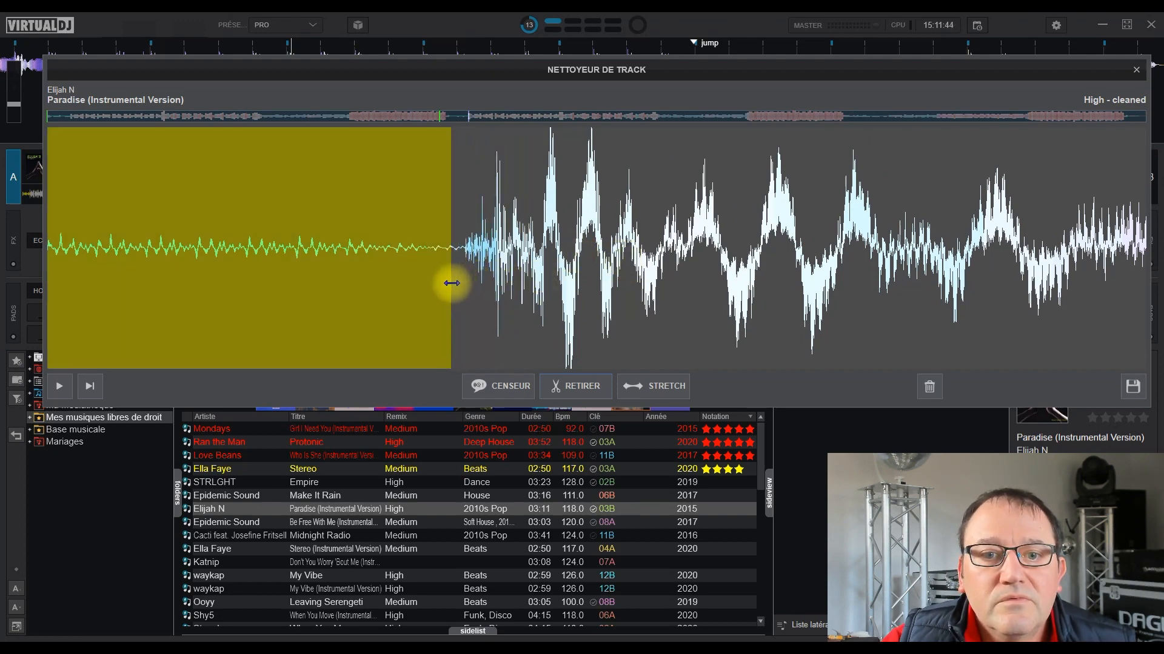
Step: Preview how the music jumps across the removal section to check the cut
scroll(729, 260, down, 1)
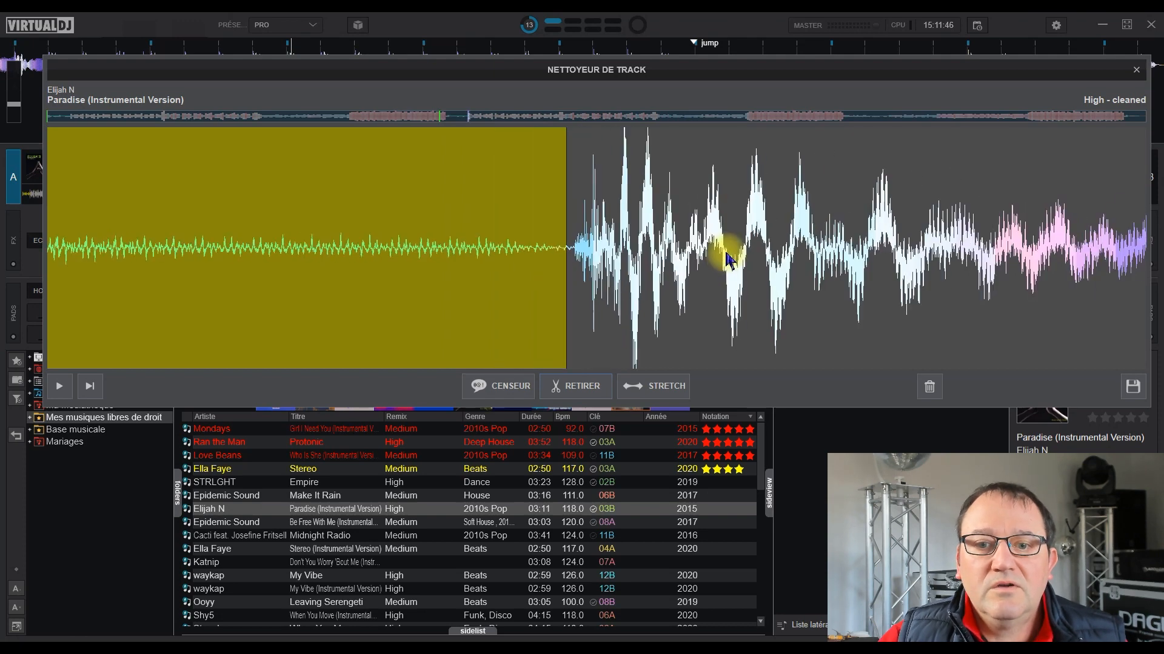
scroll(729, 261, down, 4)
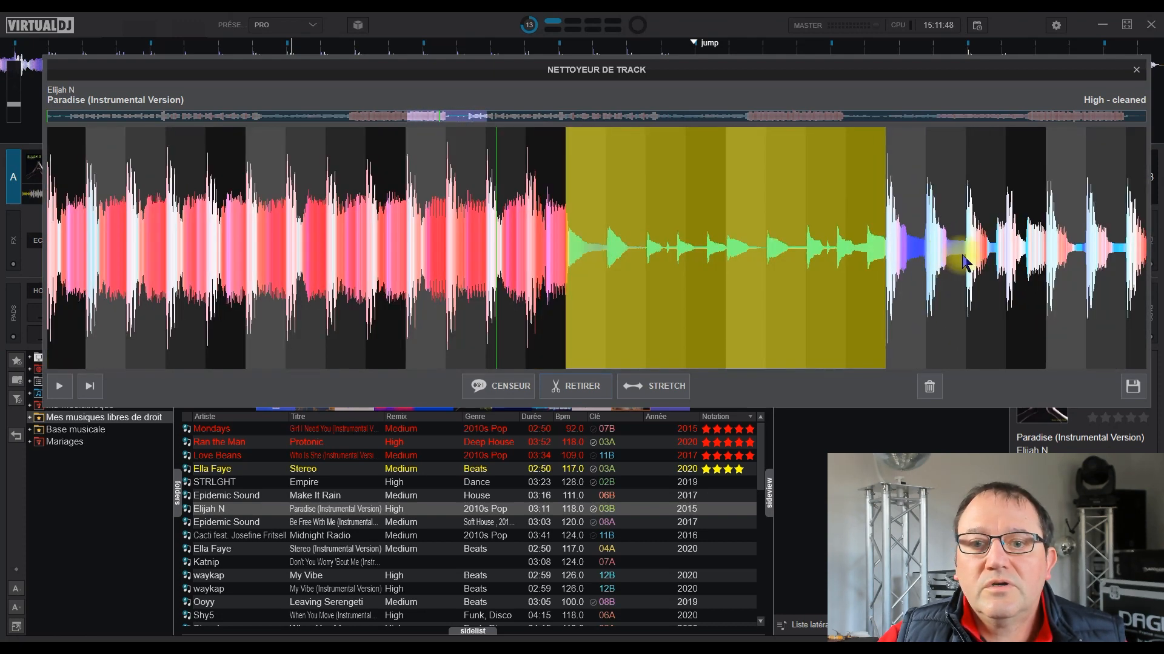
scroll(412, 259, down, 1)
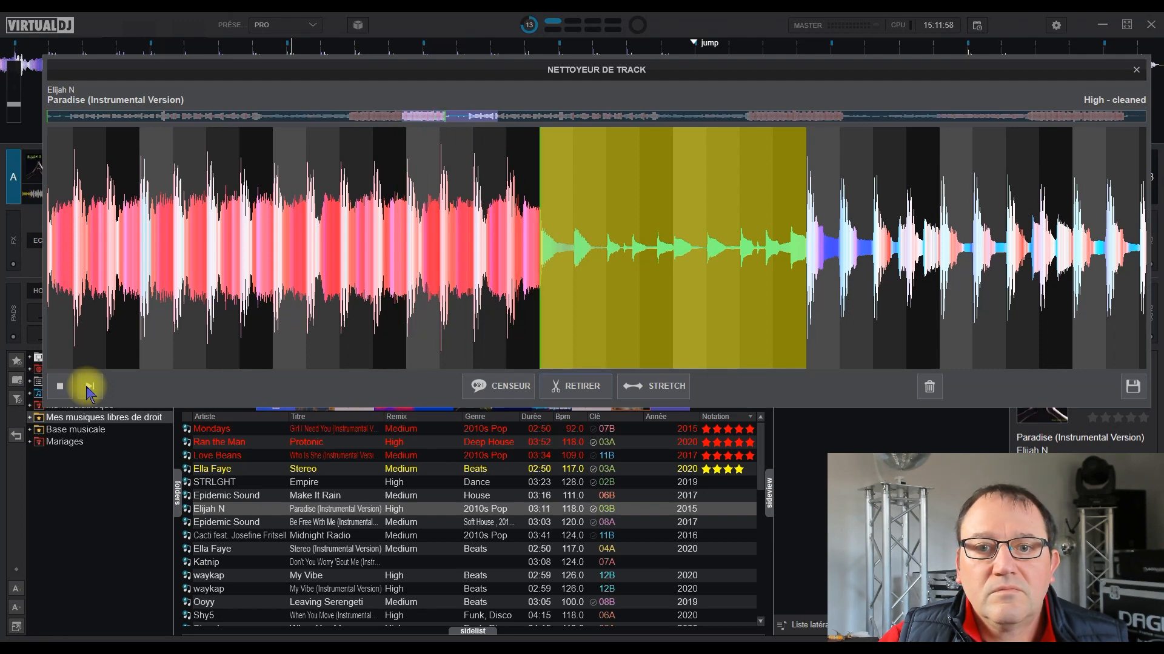
click(90, 388)
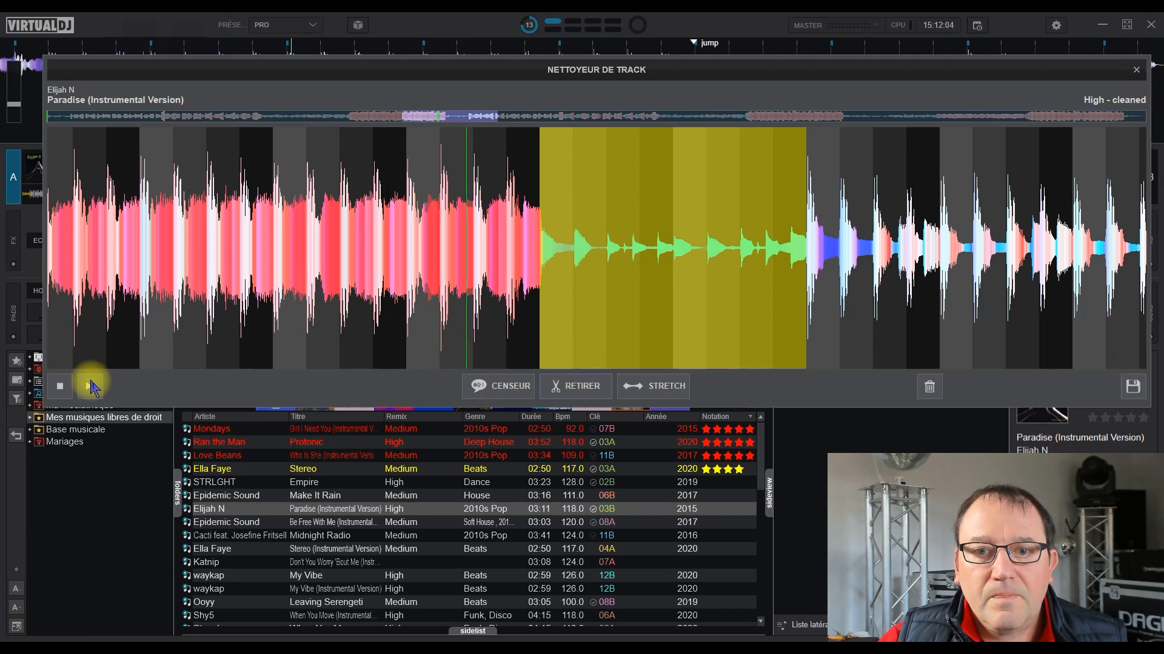
click(91, 388)
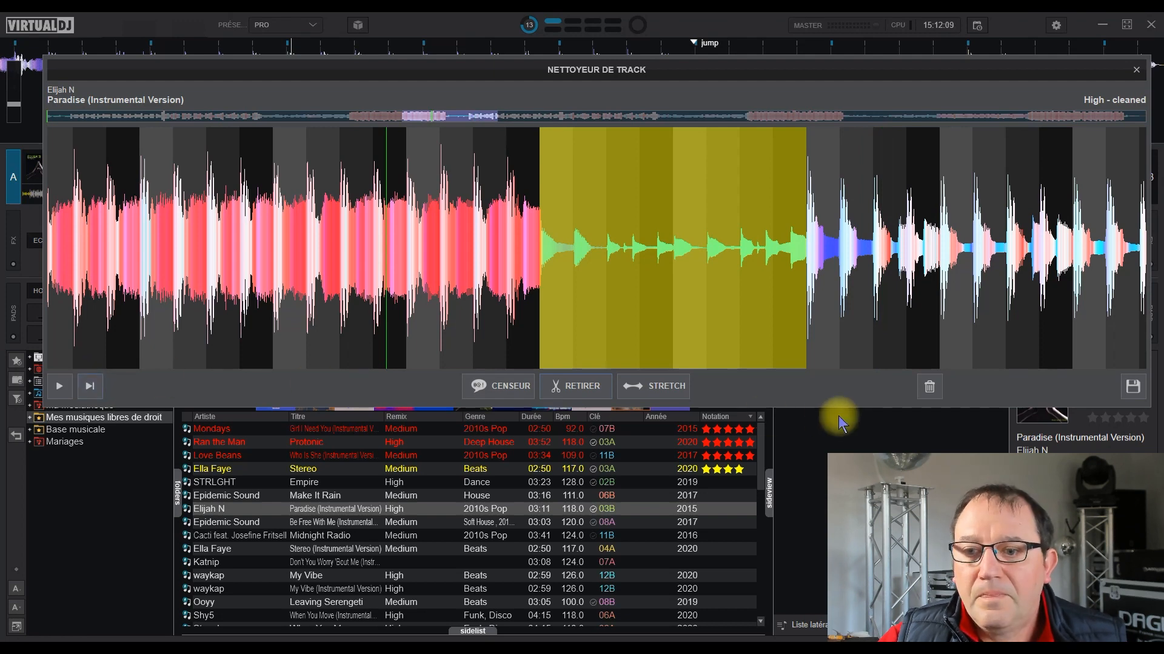
Step: Check the destination folder and save the track edit with the suggested file name and the remix label "High - cleaned"
click(1132, 388)
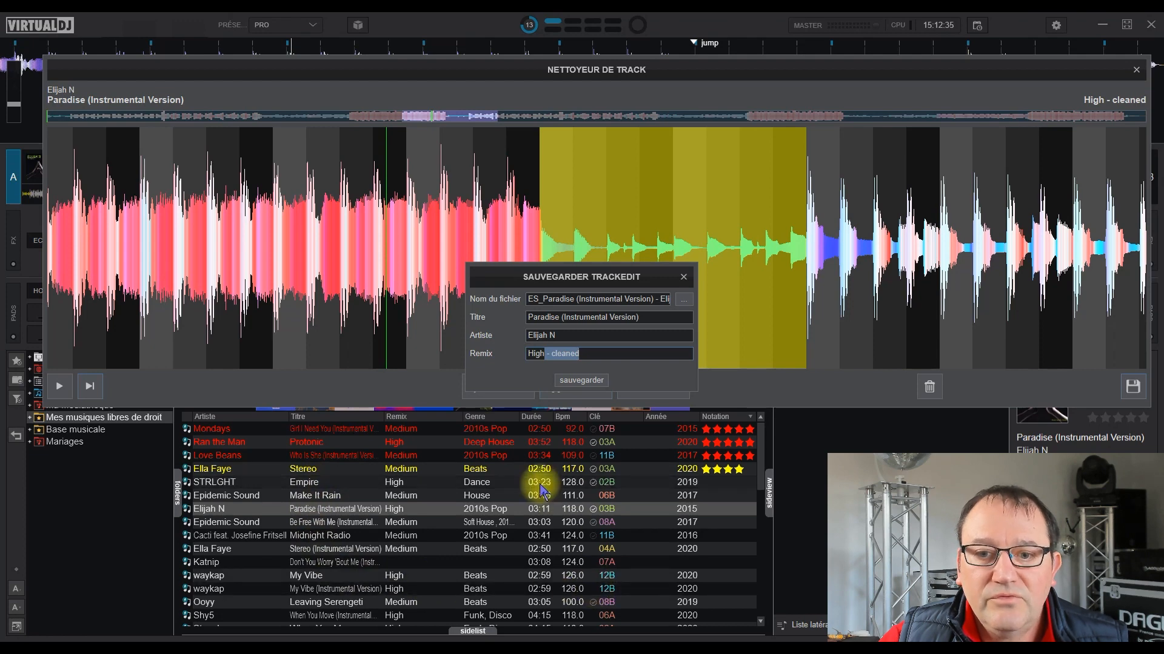
click(684, 301)
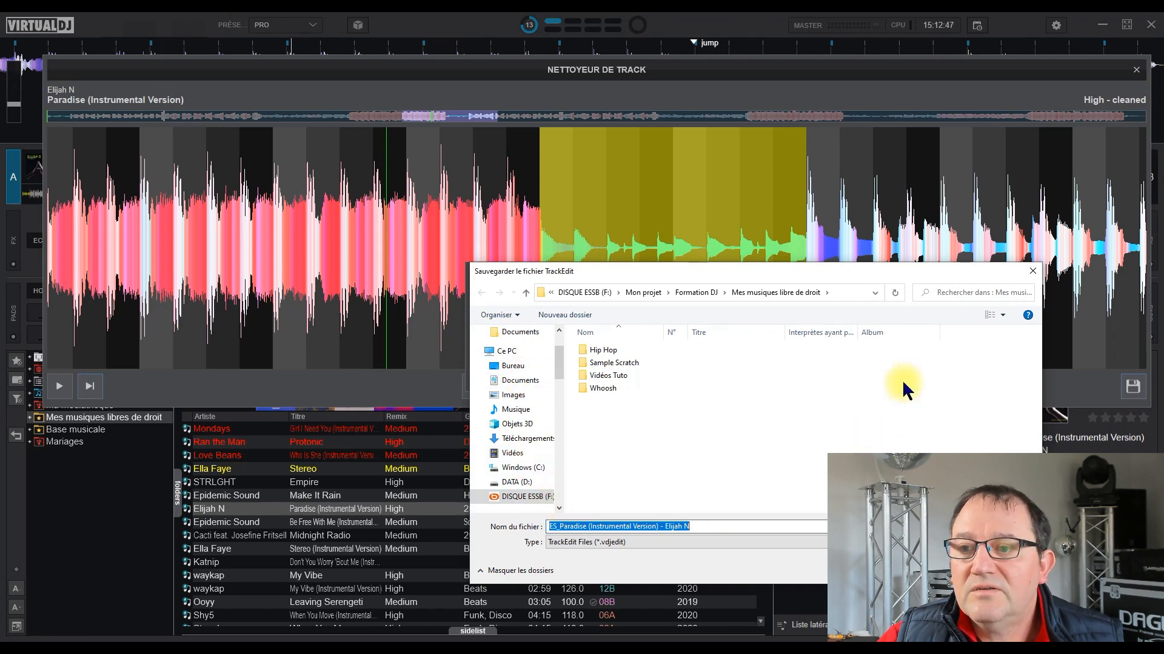
click(1032, 270)
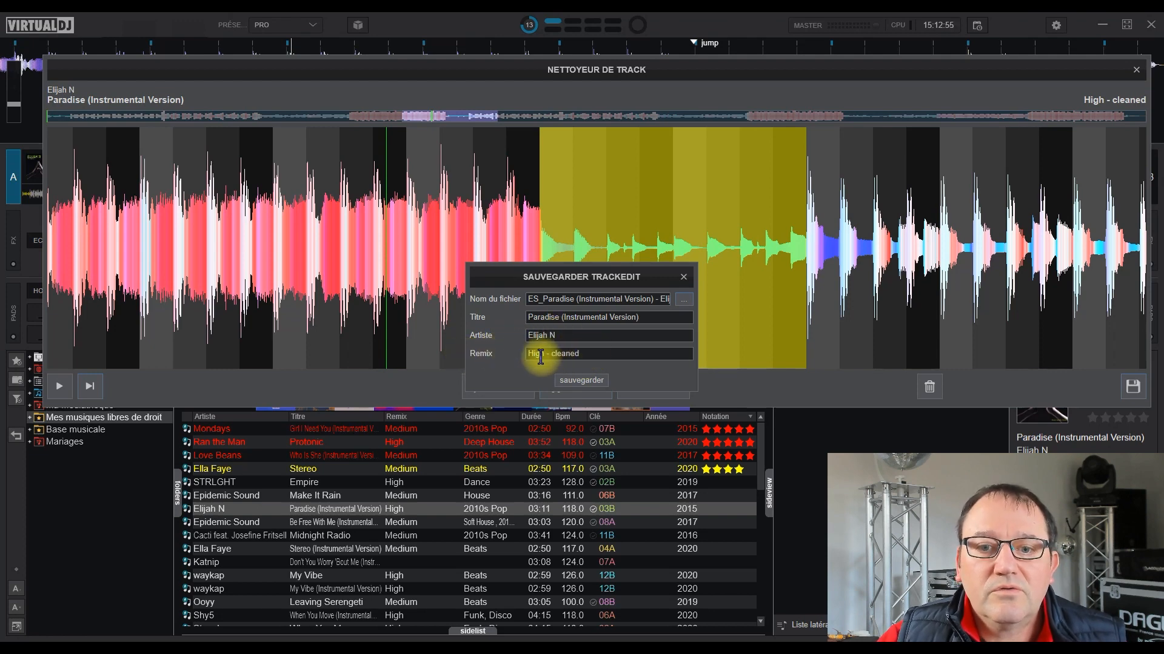
click(581, 381)
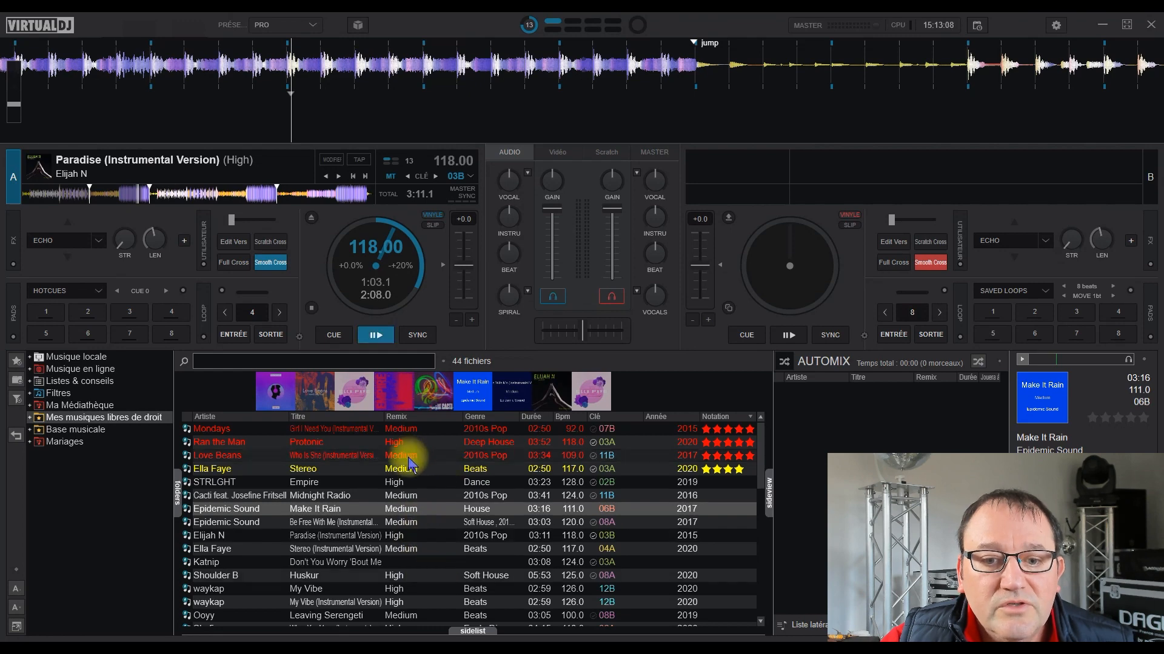
Step: Load the "High - cleaned" version of "Paradise (Instrumental Version)" from the track list onto deck B
scroll(434, 505, down, 8)
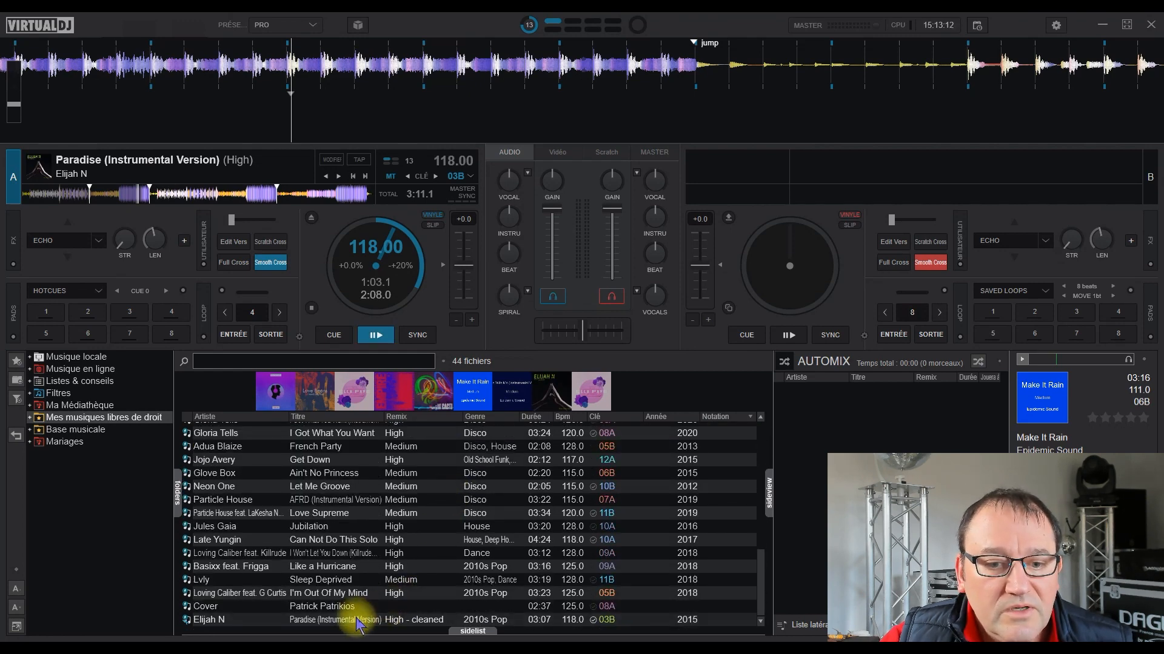
drag(359, 624, 792, 267)
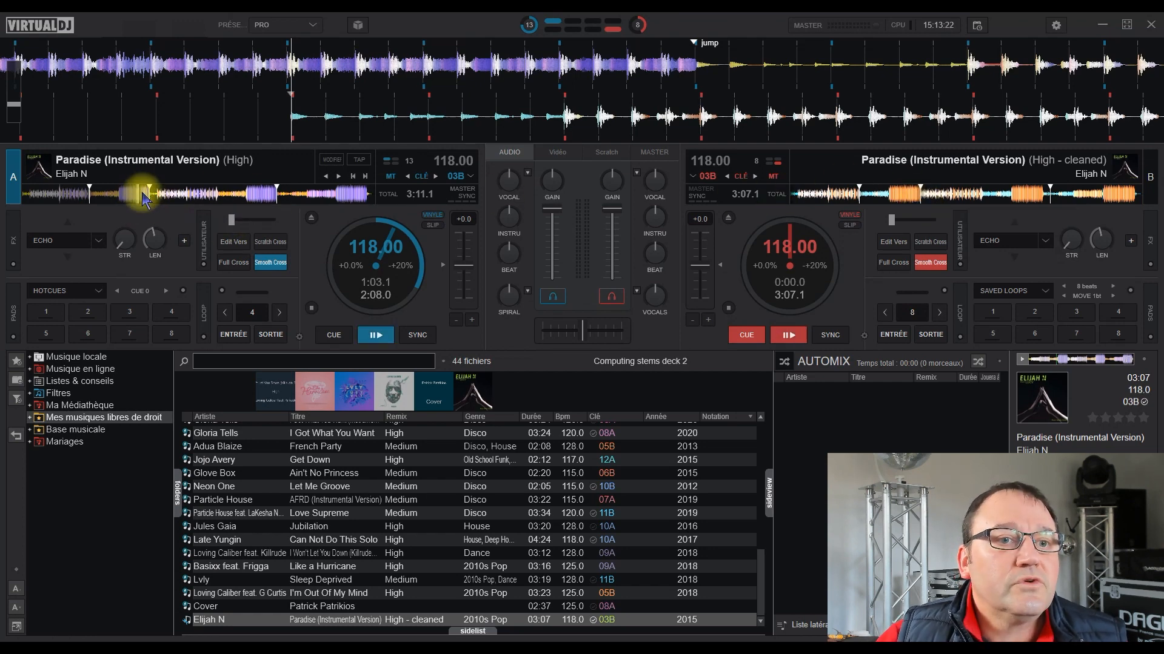
Step: Play the original version on deck A through the quiet break, and return it to the passage before the break
scroll(146, 195, up, 1)
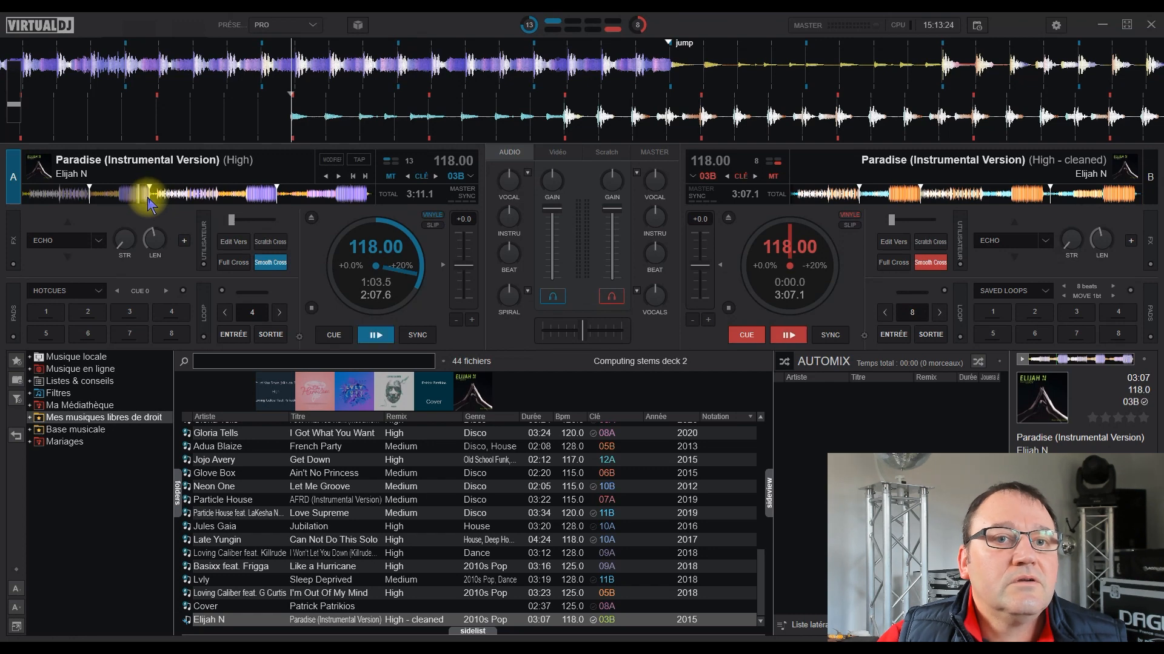
drag(139, 193, 146, 195)
click(374, 335)
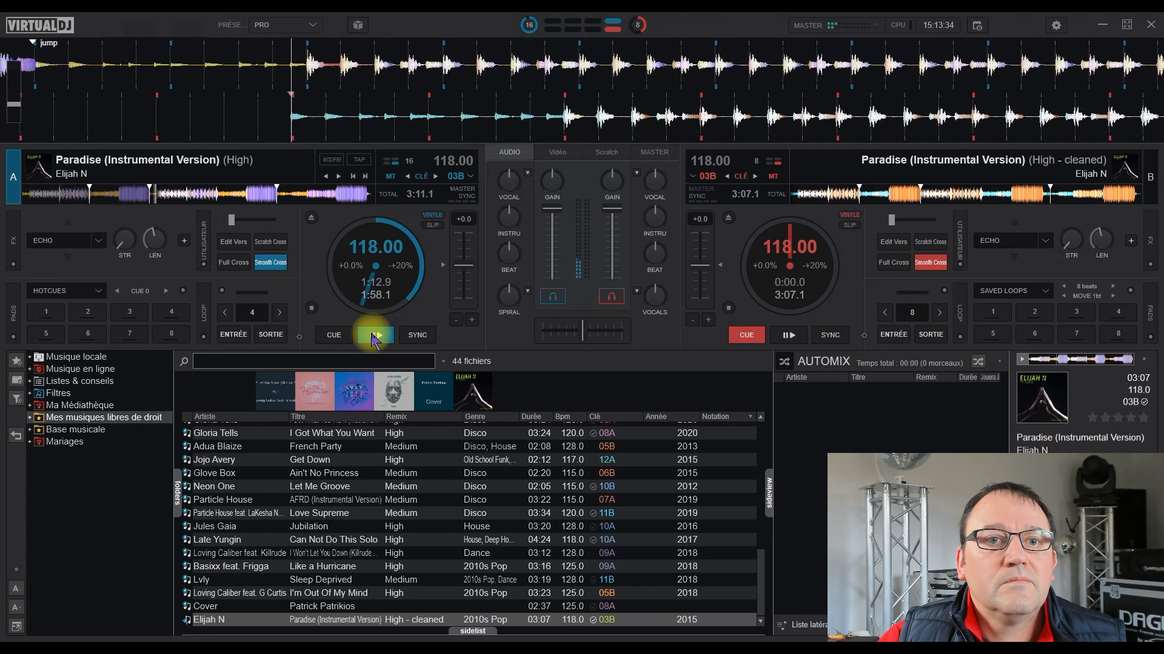
click(359, 334)
click(136, 193)
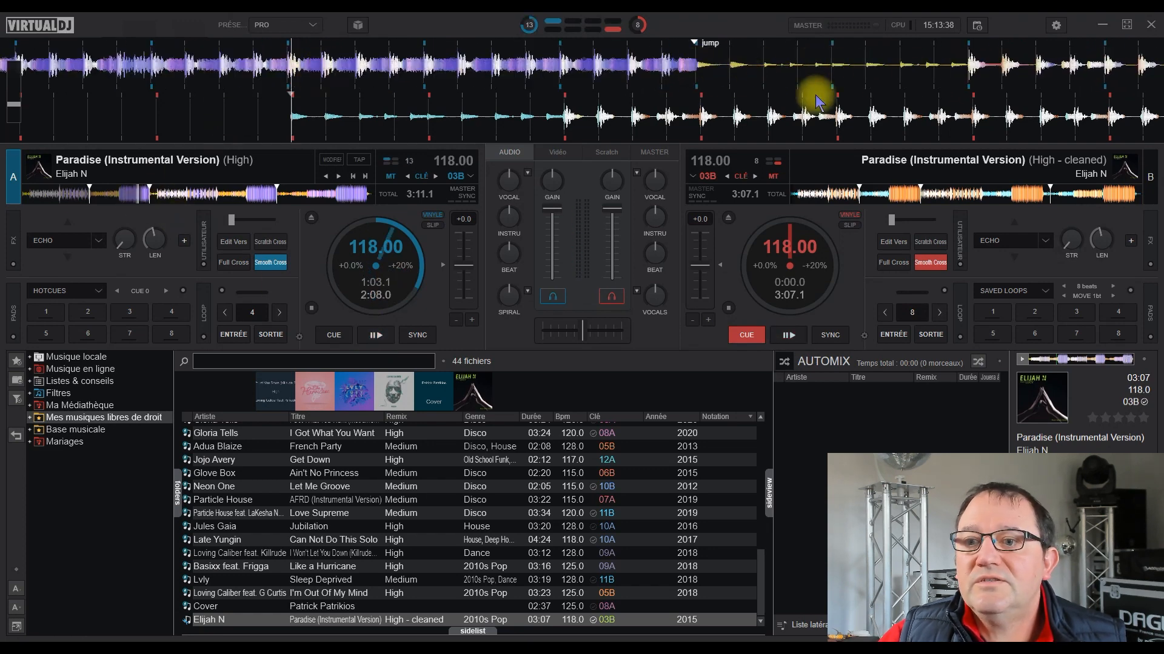
Step: Cue the cleaned version on deck B at the same passage before the cut and play it through the cut
click(916, 197)
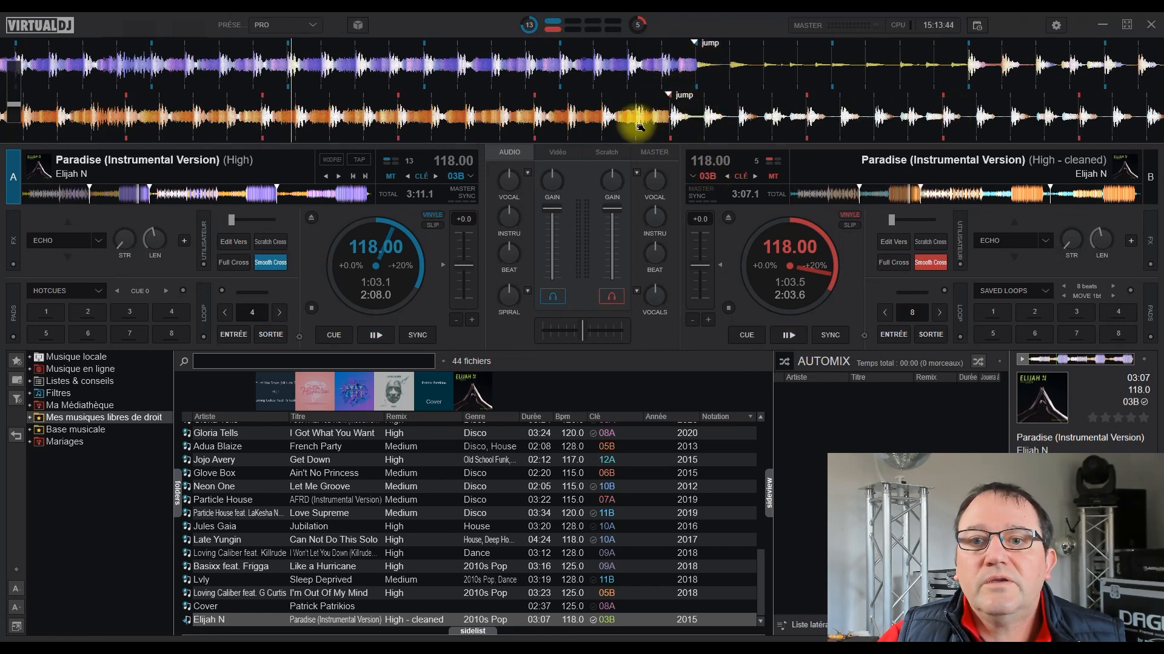
click(916, 195)
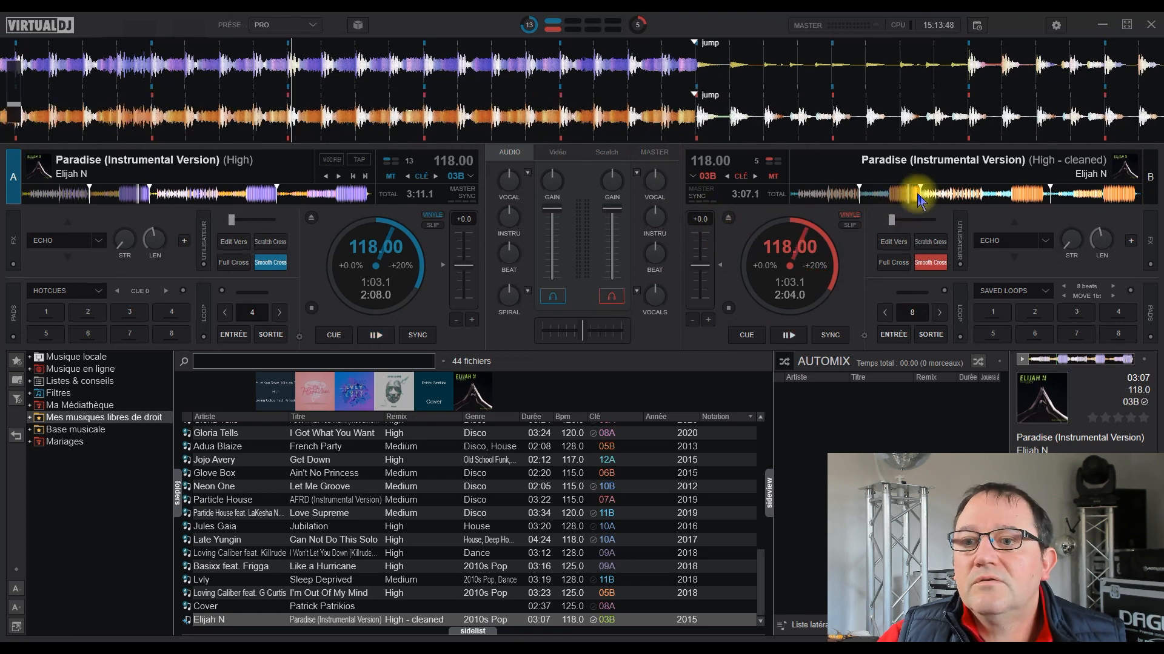
click(795, 337)
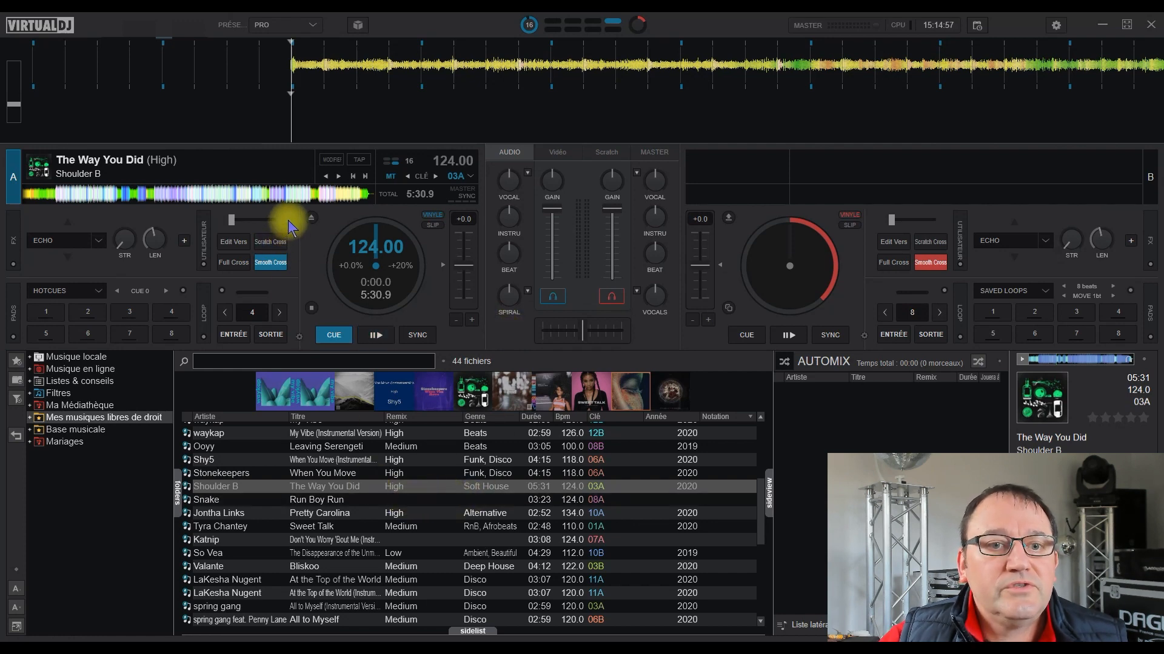
Step: Open "The Way You Did" in the track cleaner and place the playback position just before the first loud orange passage mid-track
right_click(381, 488)
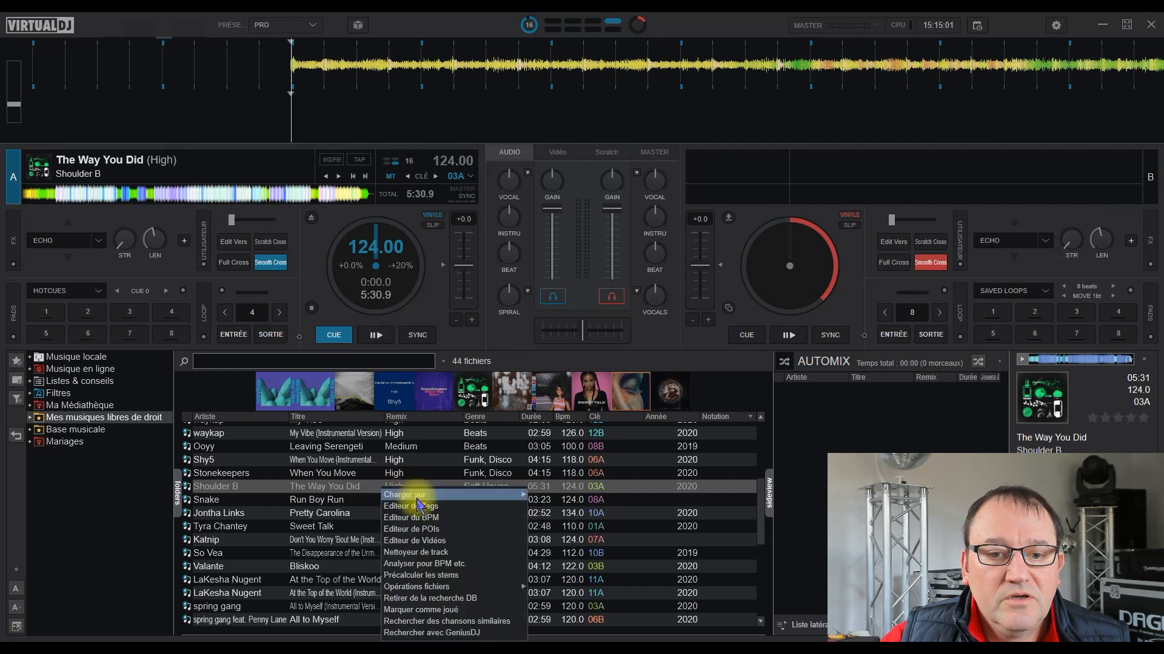
click(417, 552)
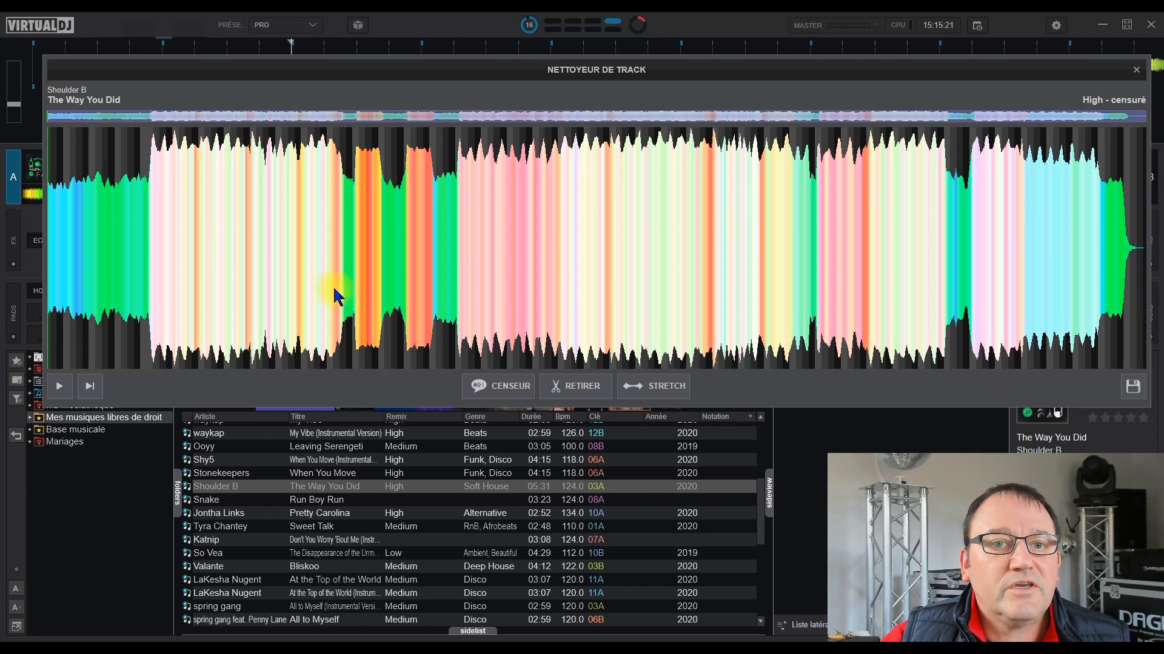
drag(48, 224, 358, 253)
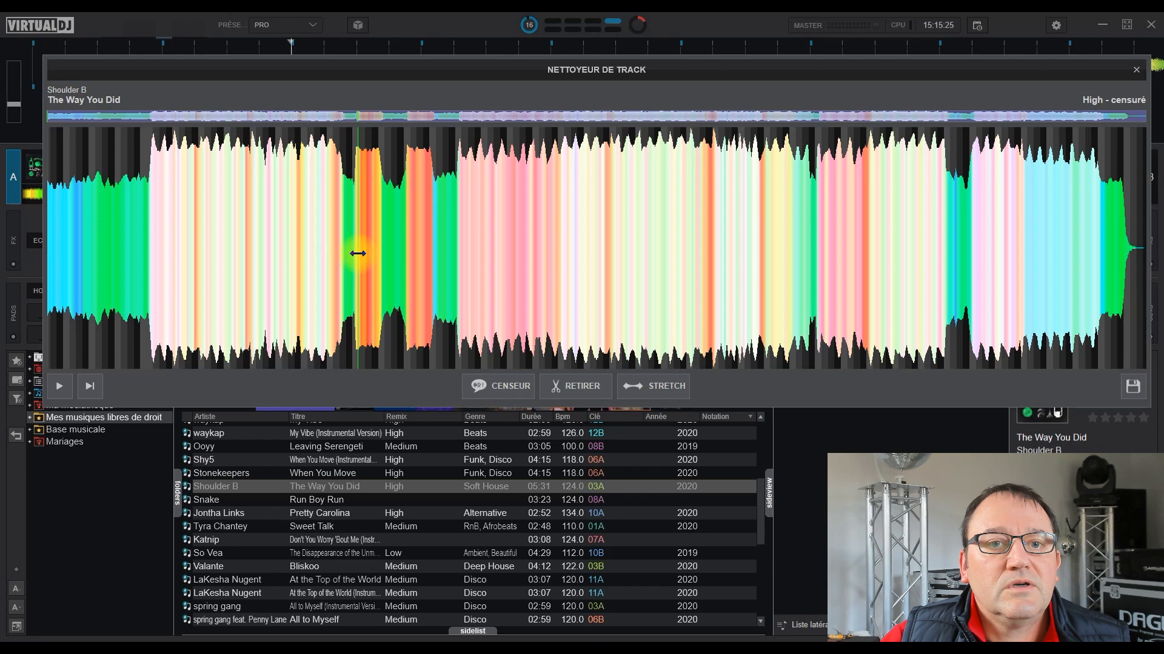
scroll(566, 285, up, 2)
drag(267, 246, 707, 252)
scroll(458, 270, up, 1)
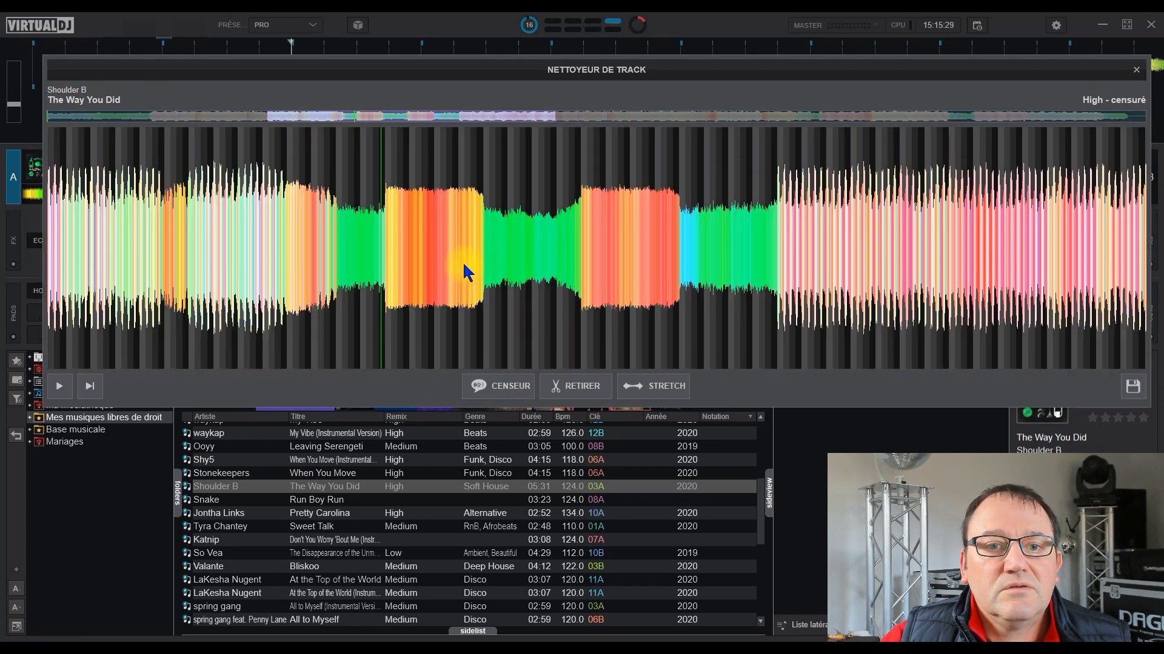
scroll(463, 267, up, 2)
drag(208, 253, 484, 254)
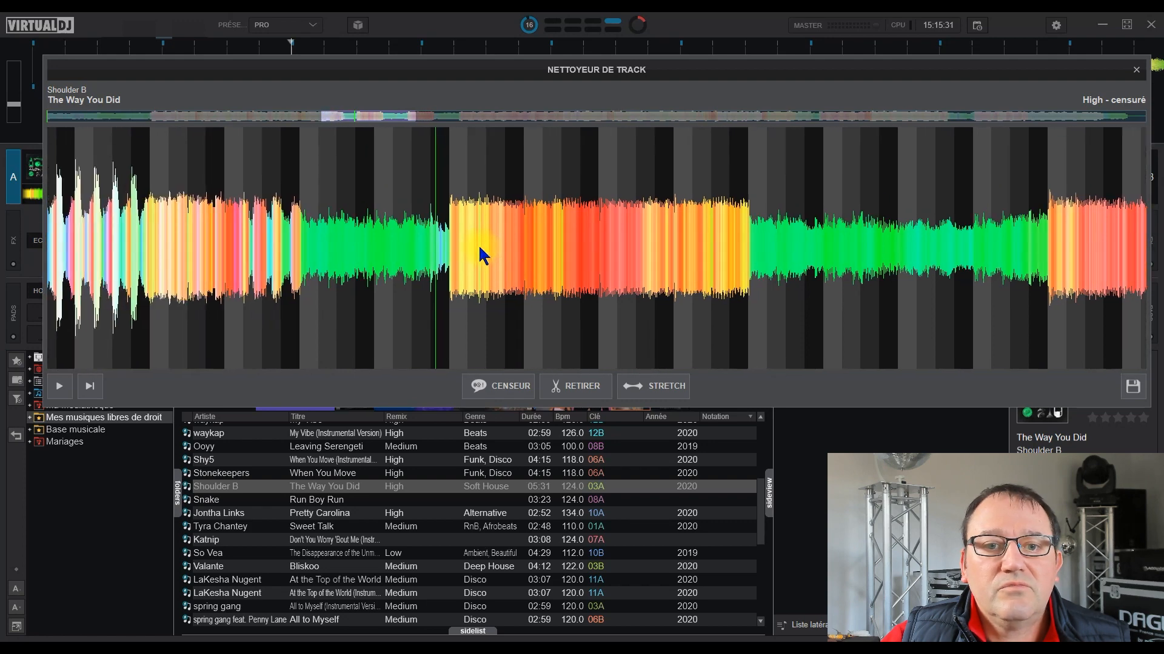
scroll(315, 262, up, 2)
drag(519, 252, 259, 252)
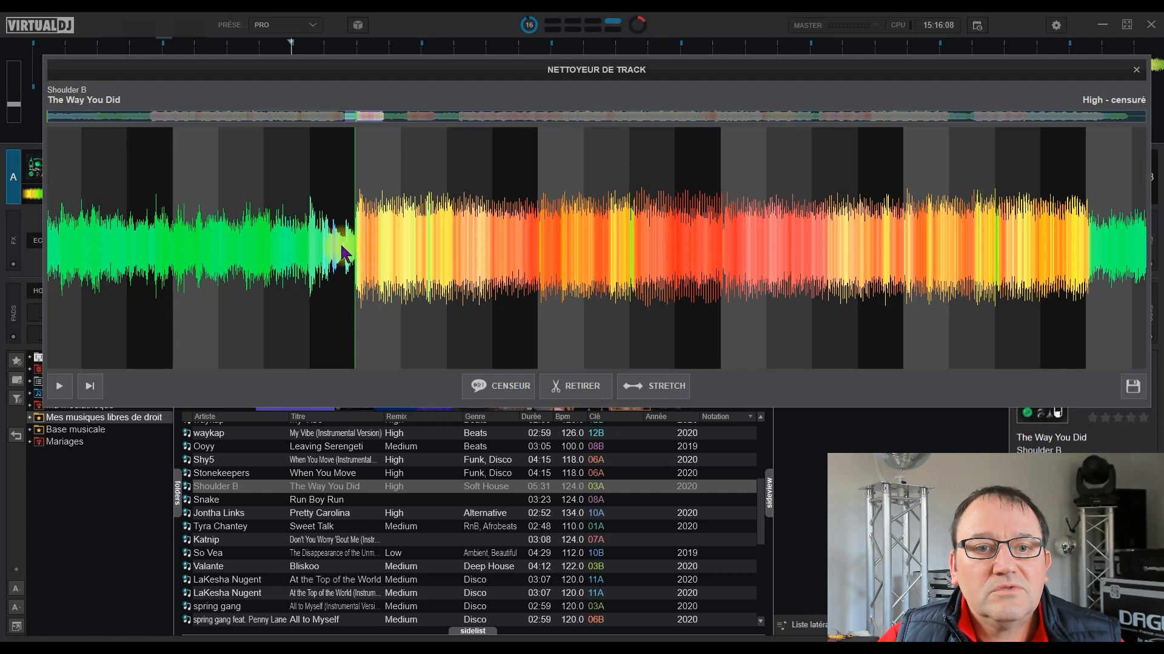
drag(354, 224, 345, 222)
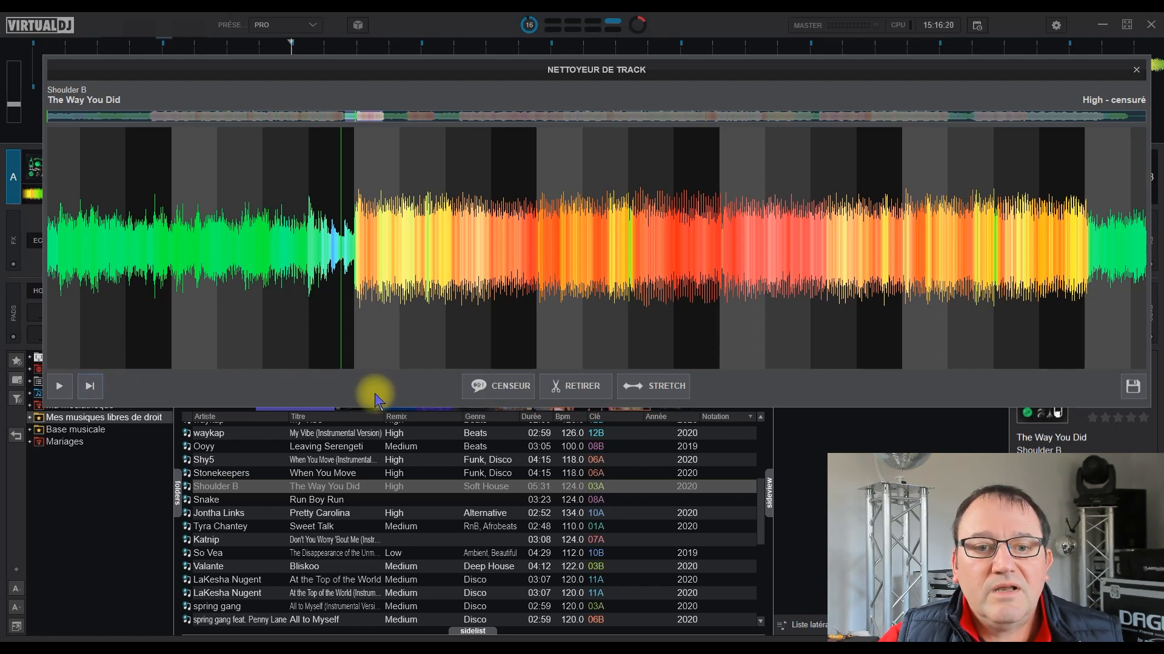
Step: Add a censor section at the start of the orange passage, widen it to two beats and move it four beats later
click(508, 388)
drag(363, 247, 374, 247)
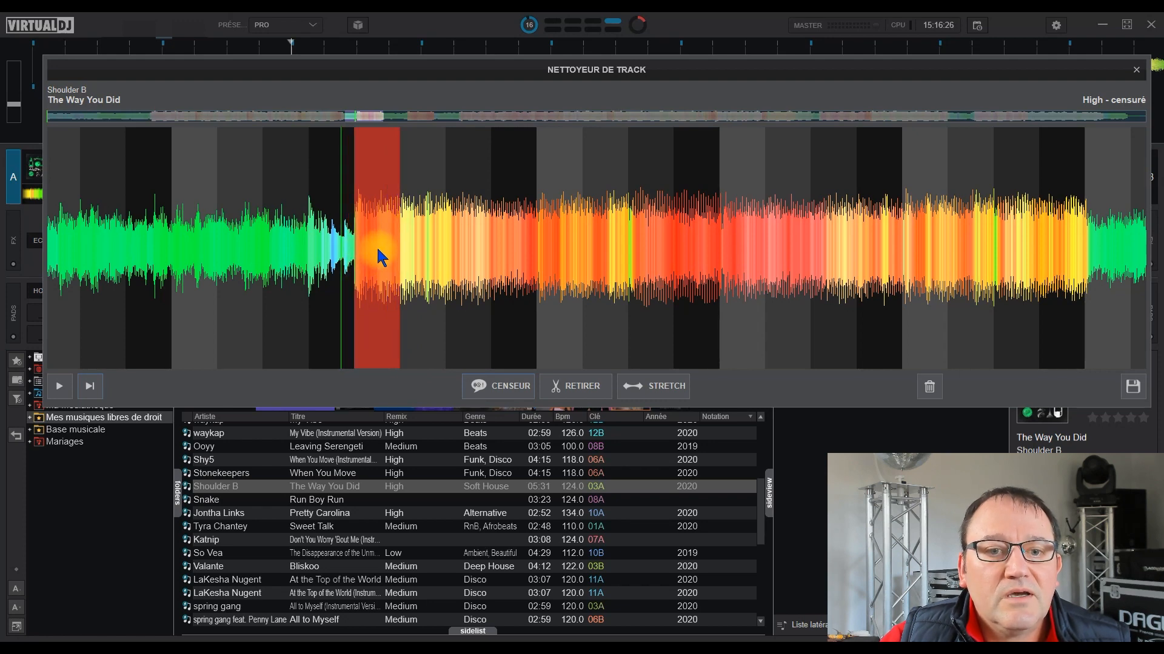
drag(401, 268, 438, 274)
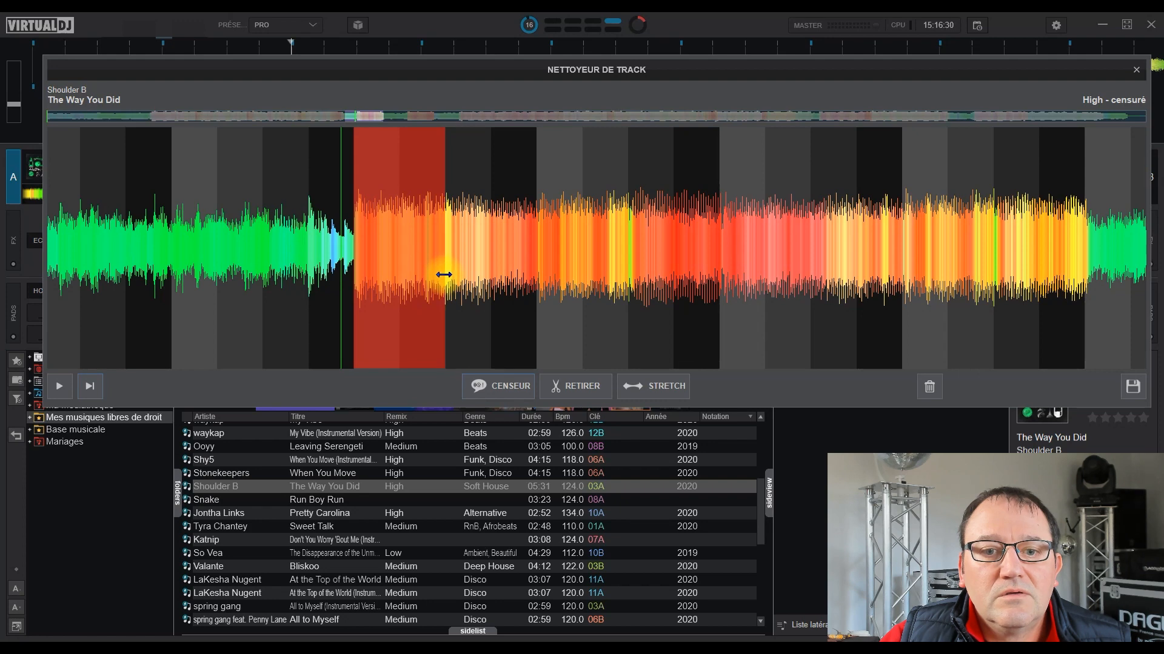
drag(397, 260, 583, 282)
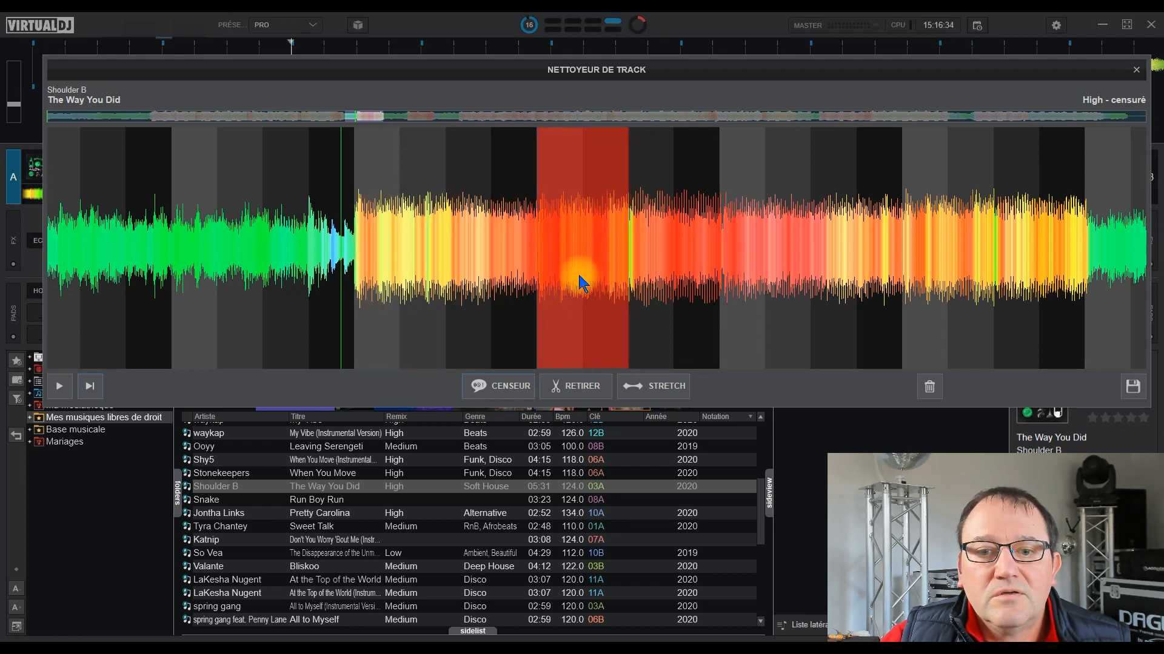
Step: Check the start of the censor section against the beat boundary at waveform detail
scroll(558, 312, up, 4)
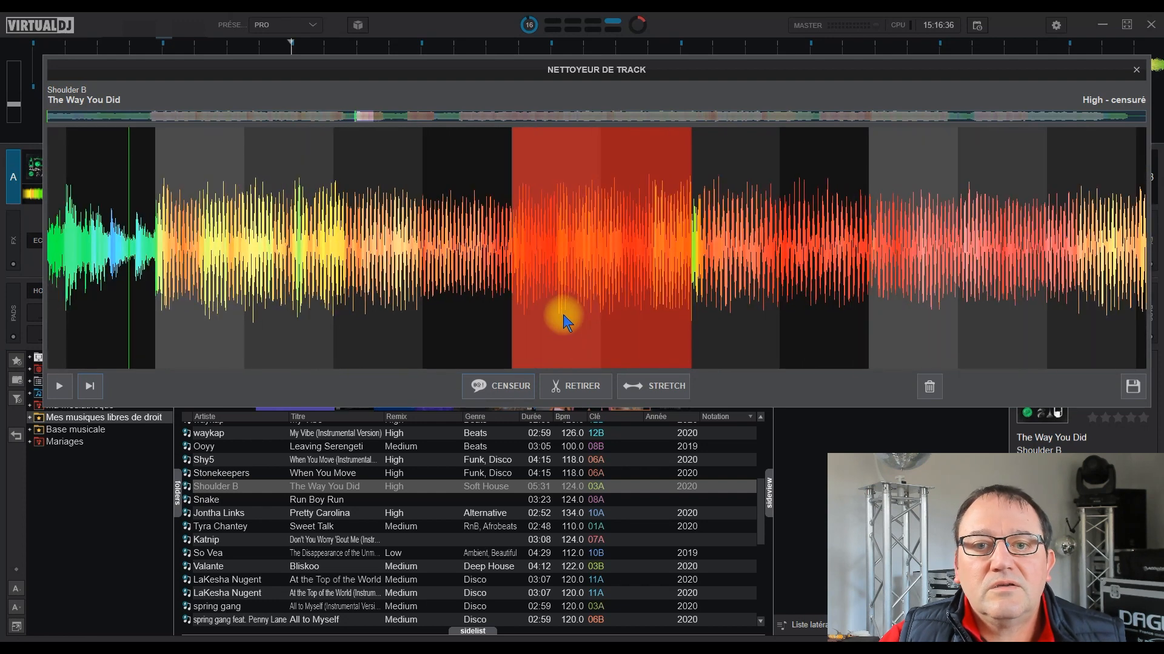
scroll(273, 239, up, 3)
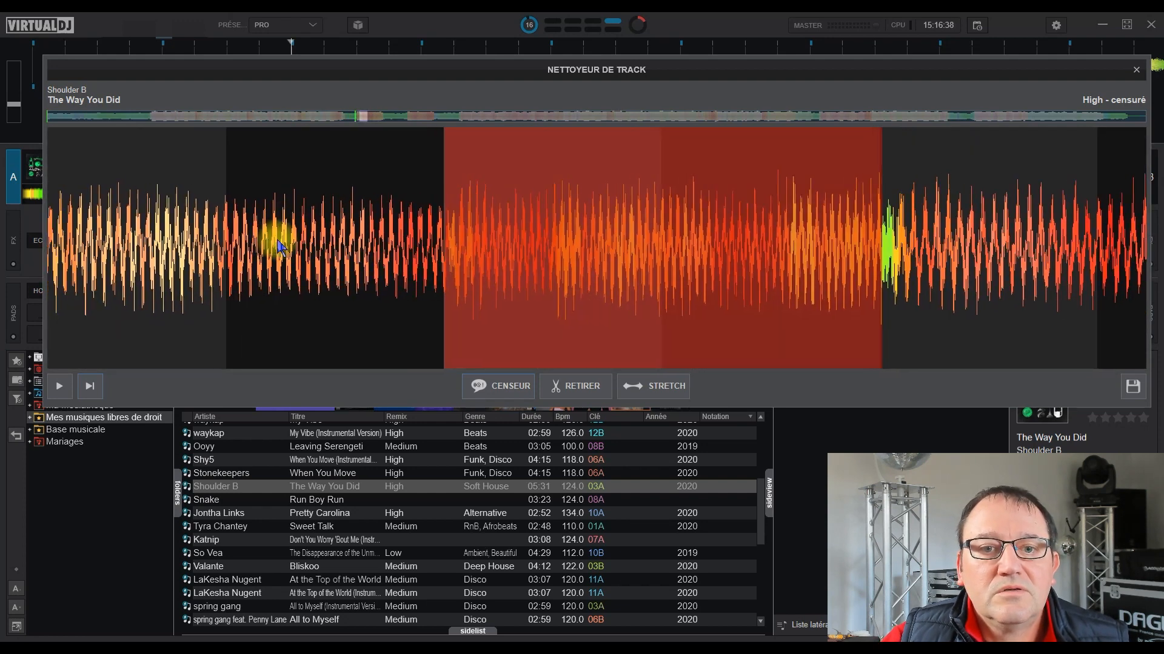
scroll(615, 282, up, 2)
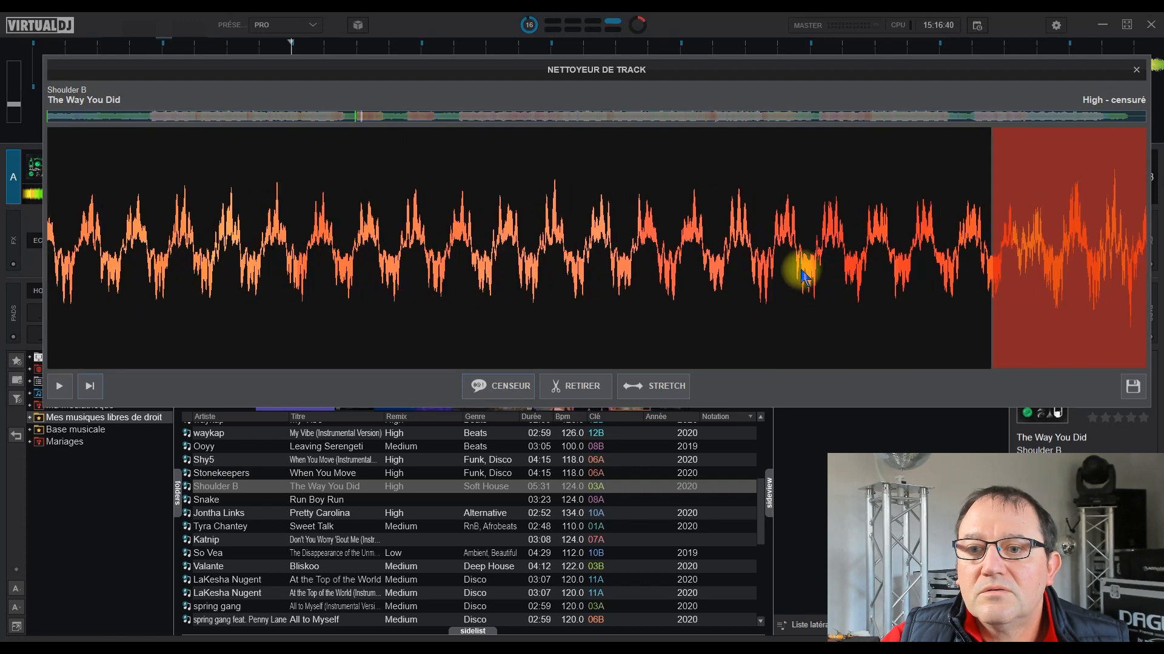
drag(800, 272, 493, 266)
scroll(428, 260, up, 2)
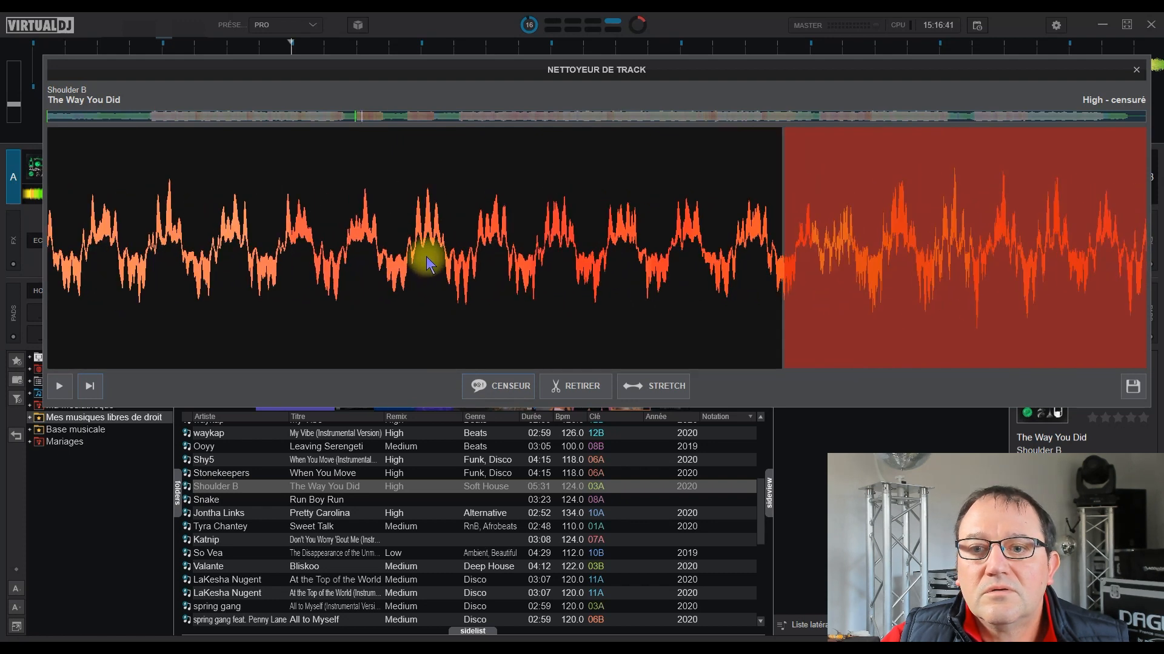
click(783, 238)
scroll(570, 230, down, 3)
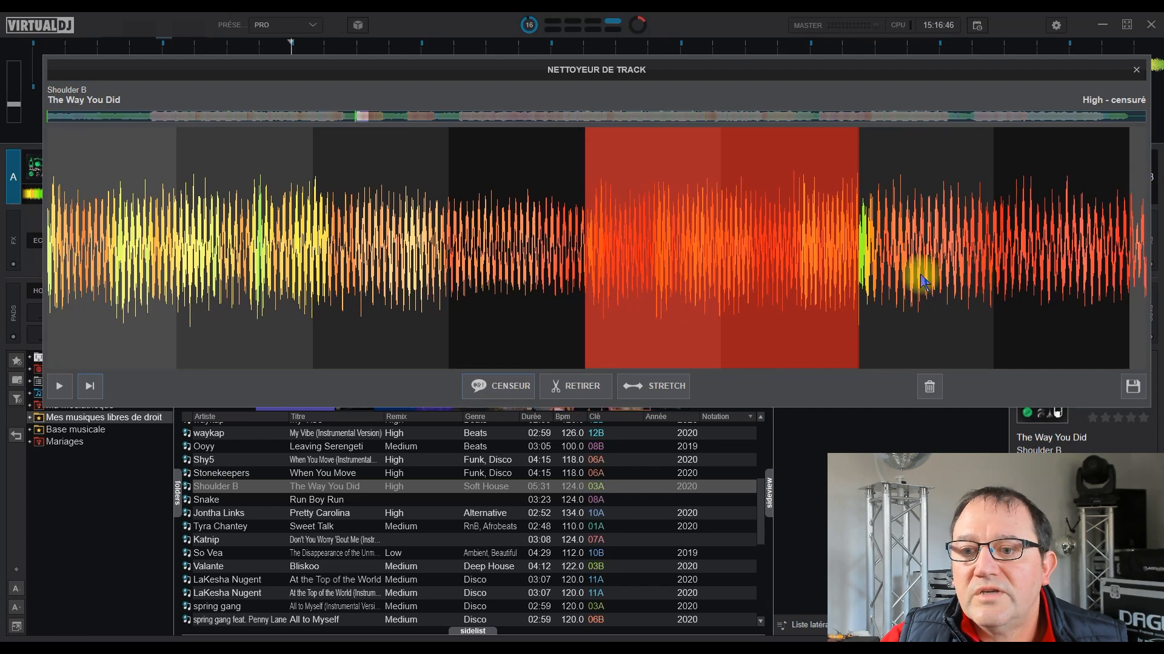
Step: Fine-tune the end of the censor section so it stops right before the attack of the following beat
scroll(757, 291, up, 3)
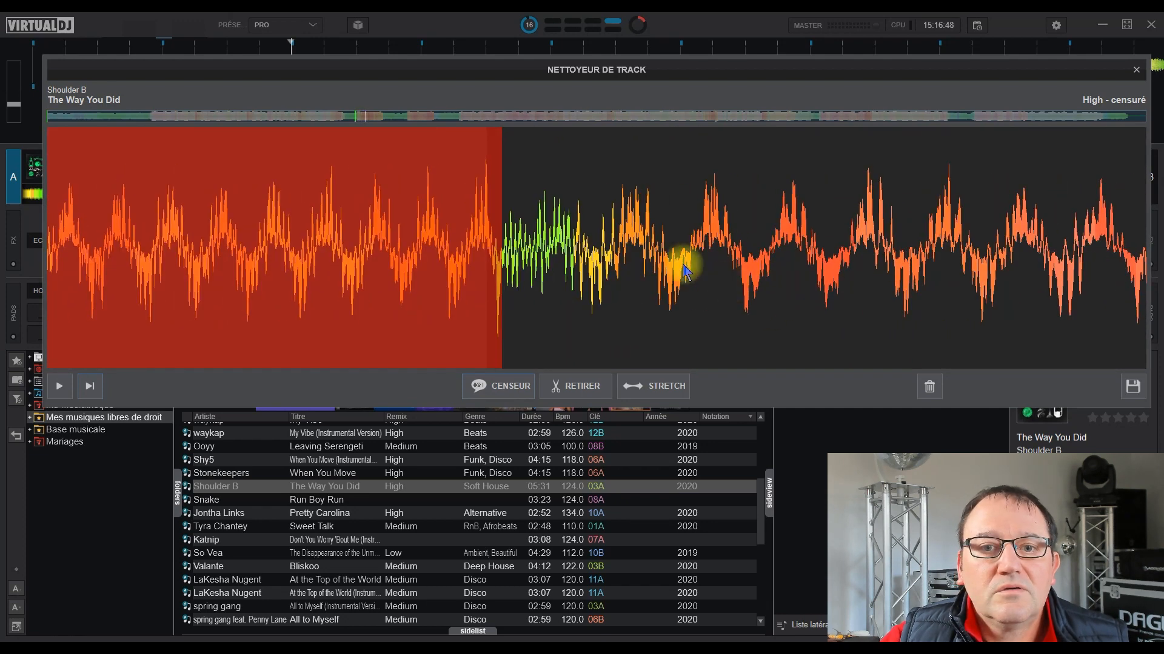
drag(613, 236, 640, 240)
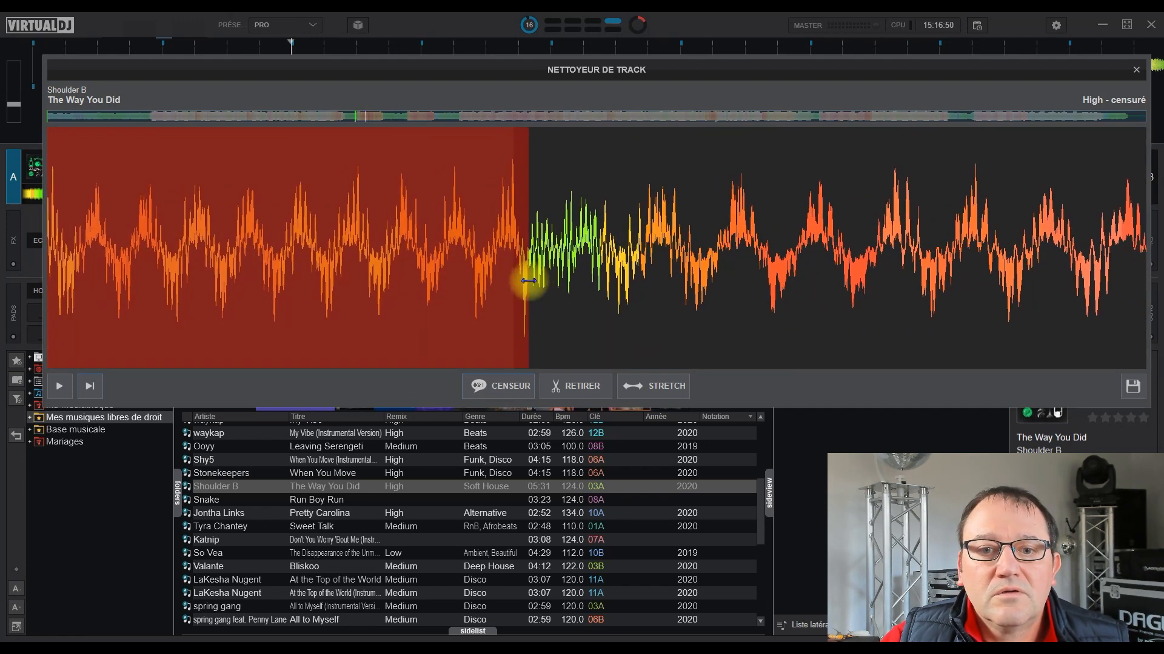
drag(528, 281, 516, 281)
scroll(609, 261, down, 5)
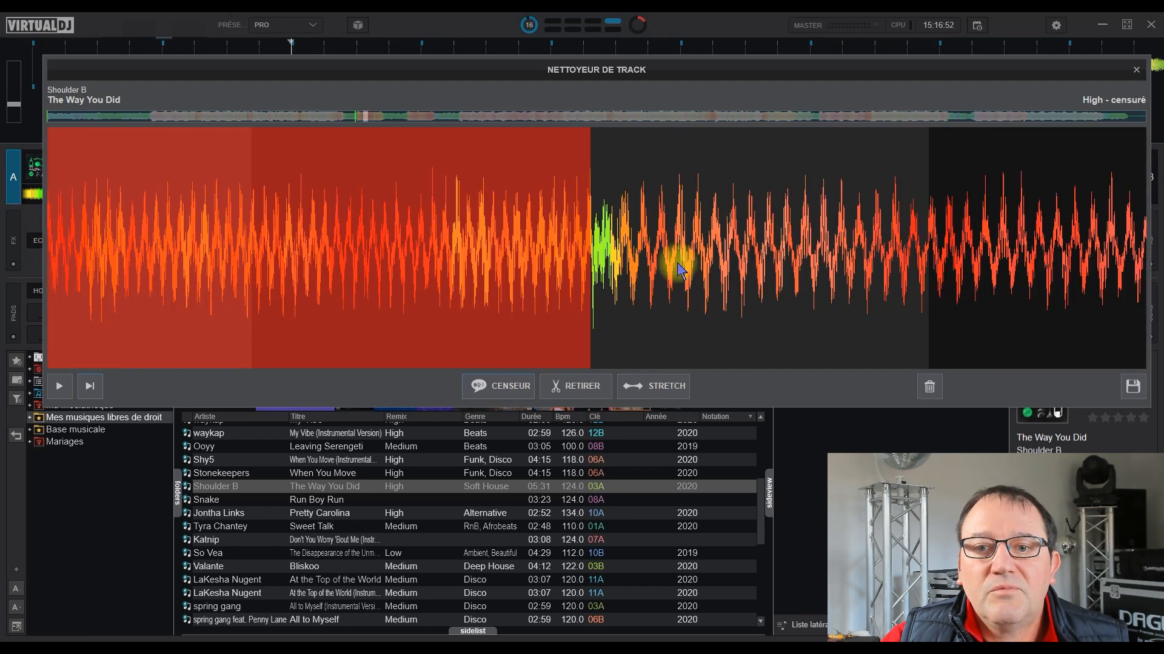
Step: Preview the track through the censor section to check how the censored beats sound
scroll(491, 266, down, 4)
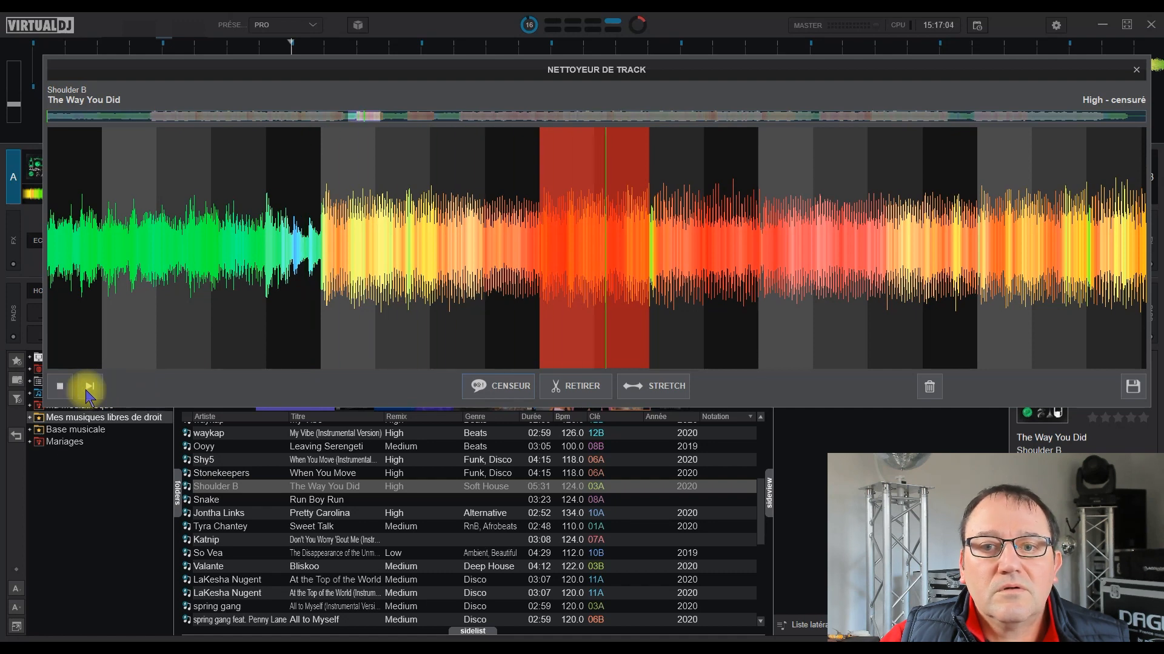
click(88, 391)
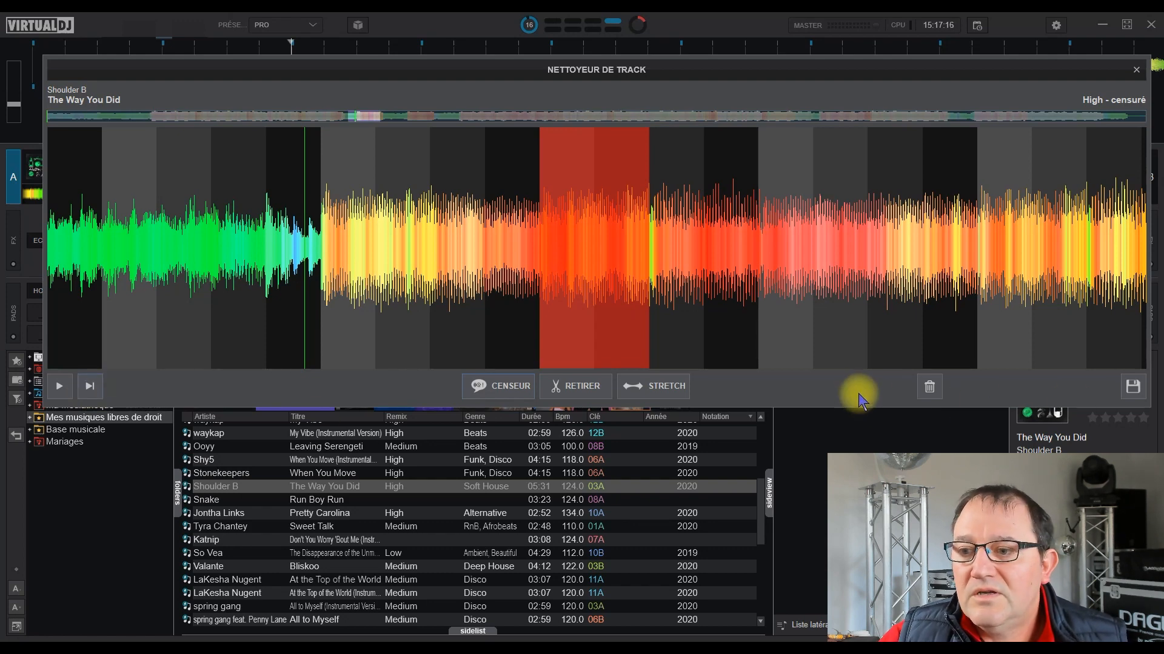
Step: Save the censored edit of "The Way You Did" with the remix name set to "High - censuré"
click(1135, 393)
click(586, 356)
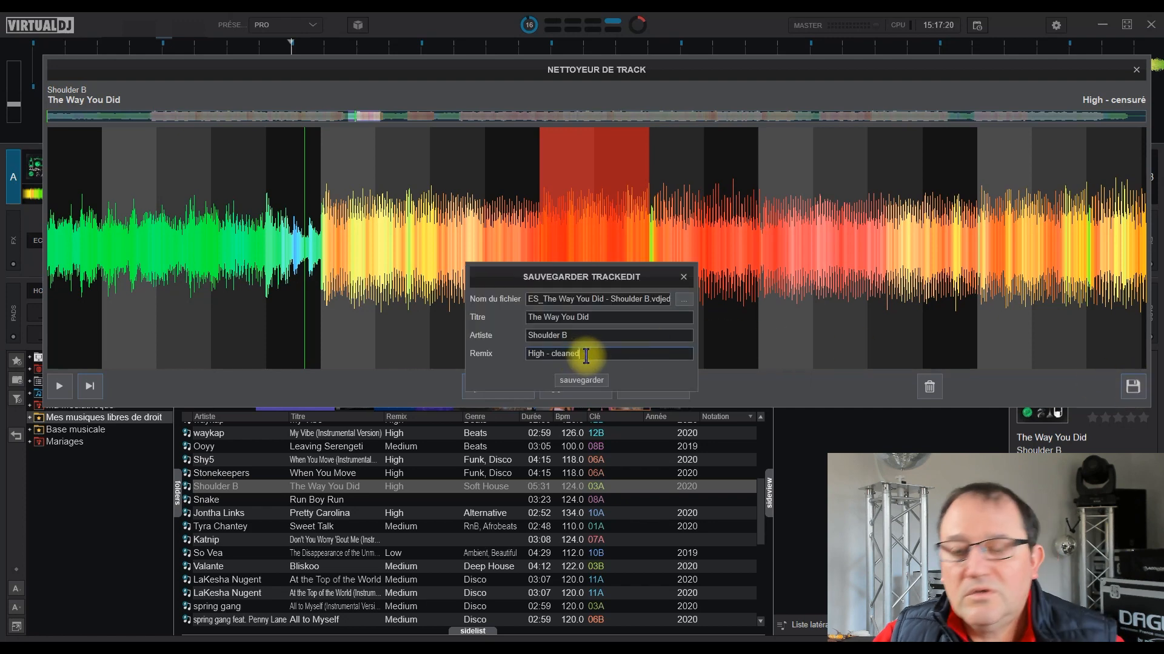
key(BackSpace)
key(BackSpace)
key(BackSpace)
key(BackSpace)
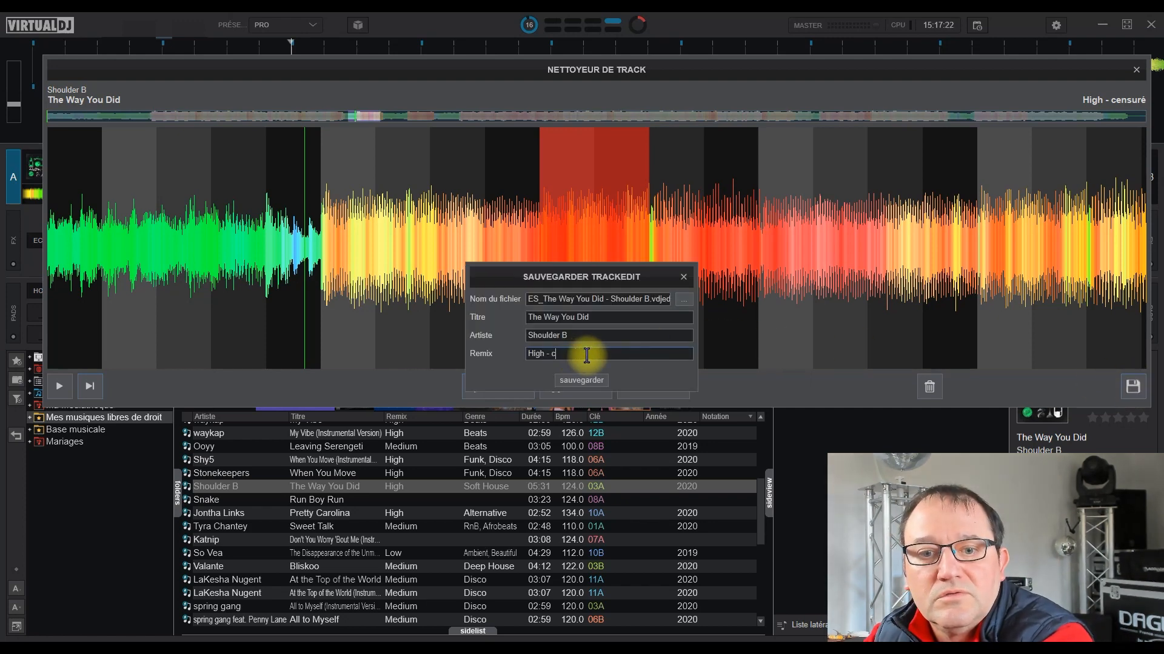
text(ens)
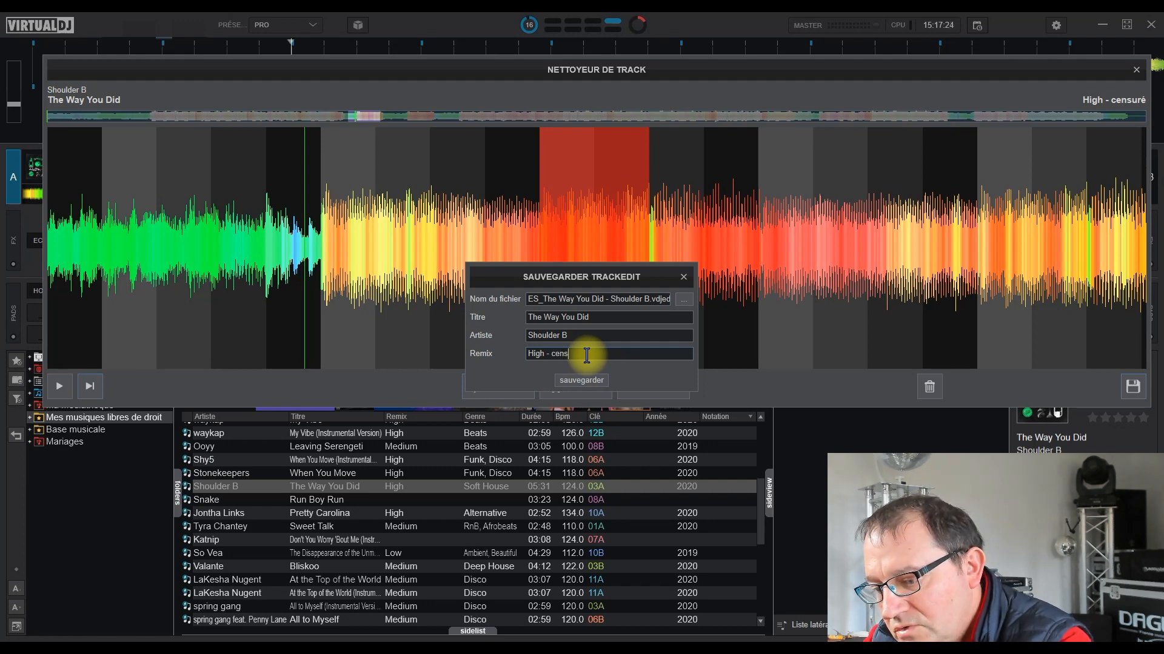
text(uré)
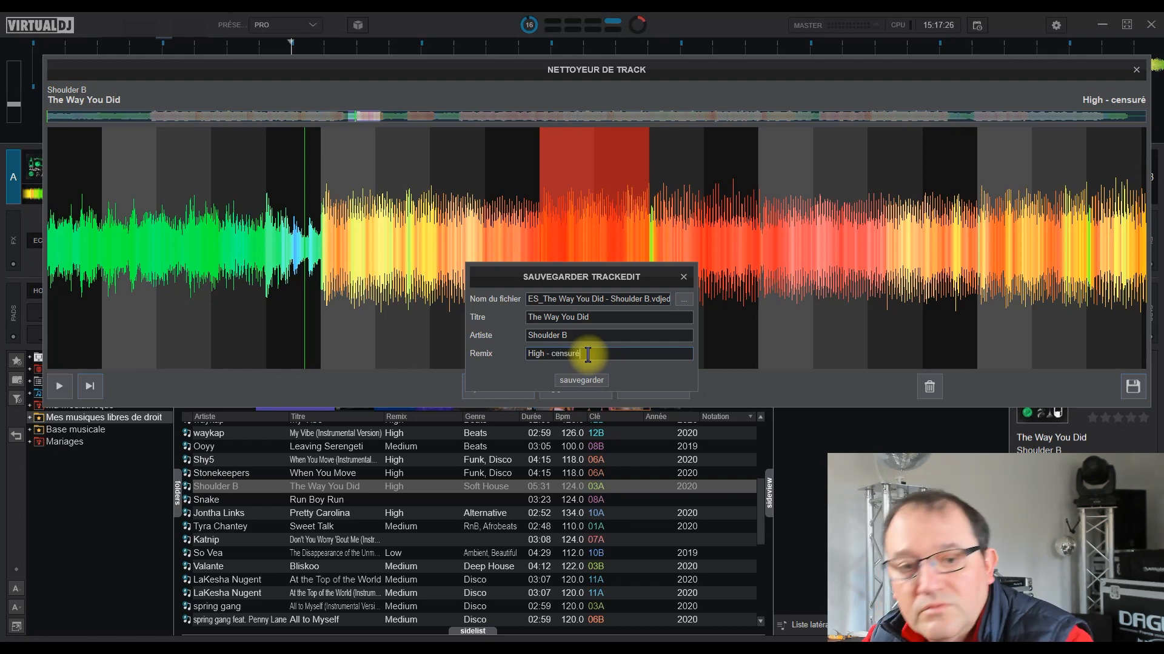
click(590, 380)
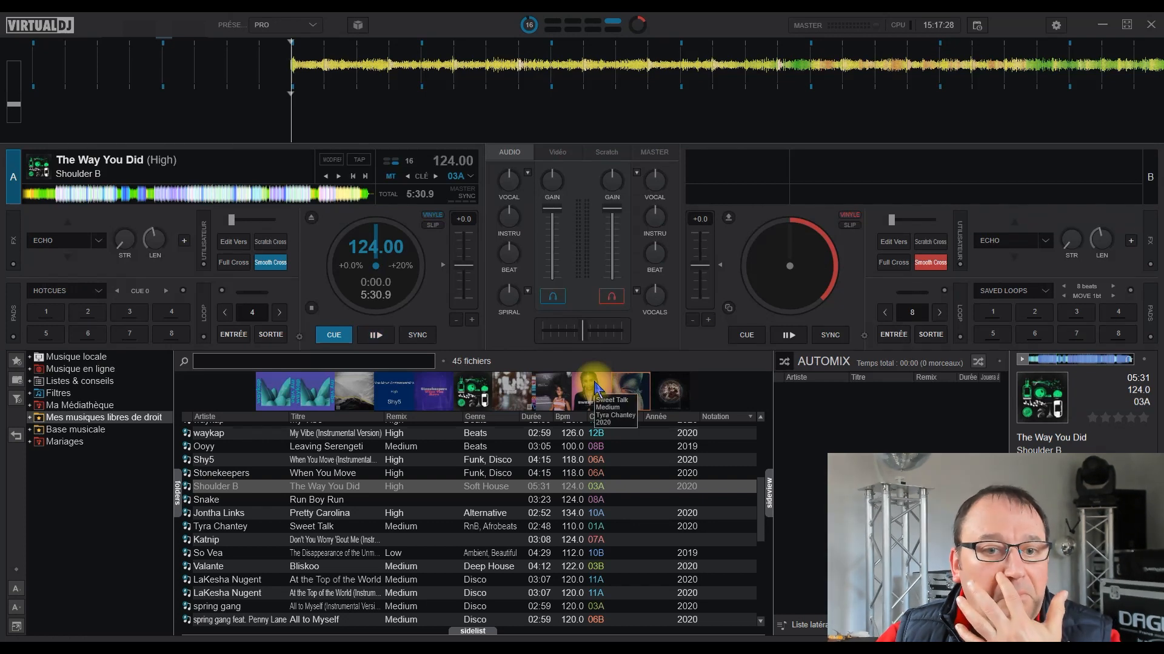
Step: Open the track "Ain't No Princess" by Glove Box in the track cleaner and slightly widen the editor window
scroll(452, 471, down, 2)
scroll(455, 465, down, 3)
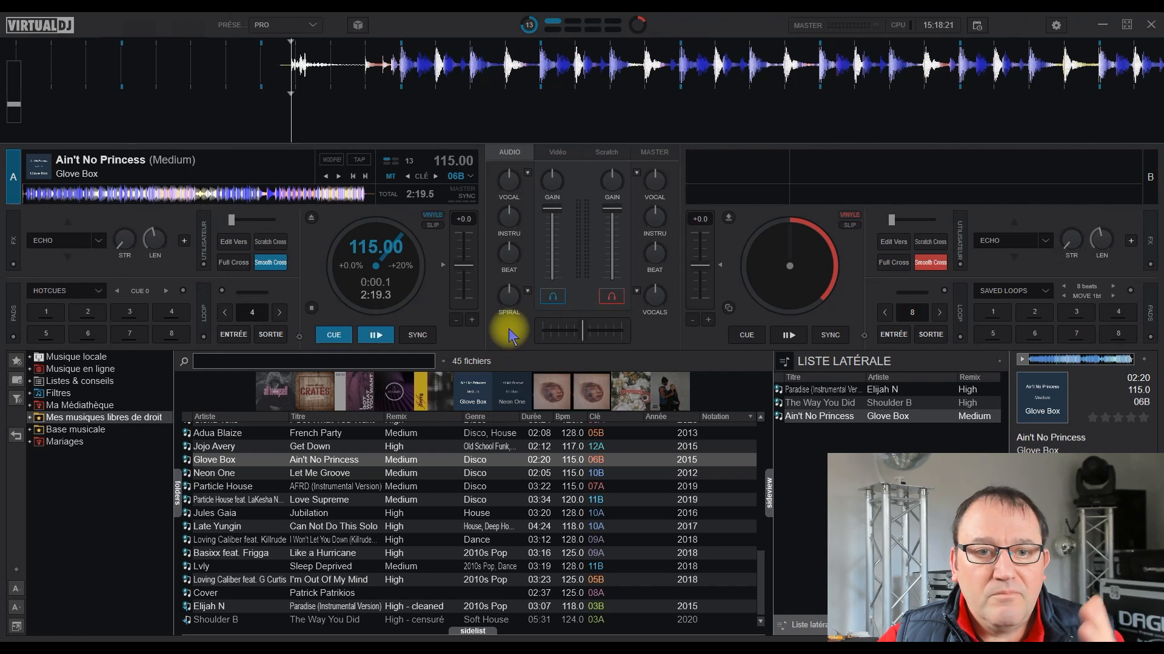
right_click(369, 463)
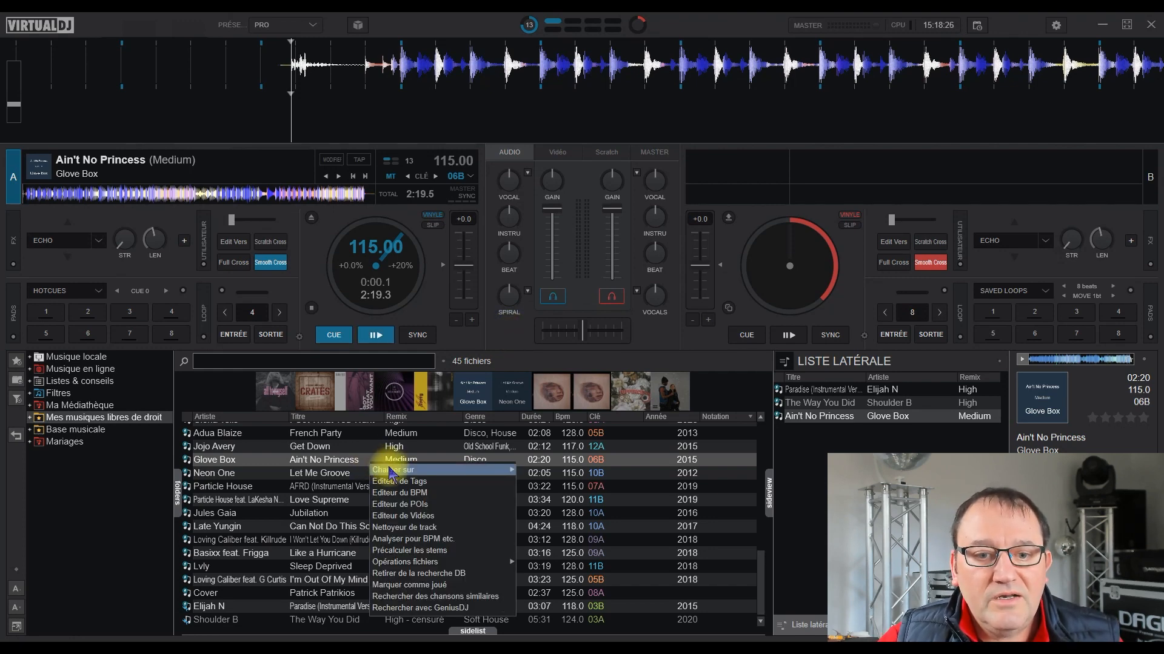
click(400, 528)
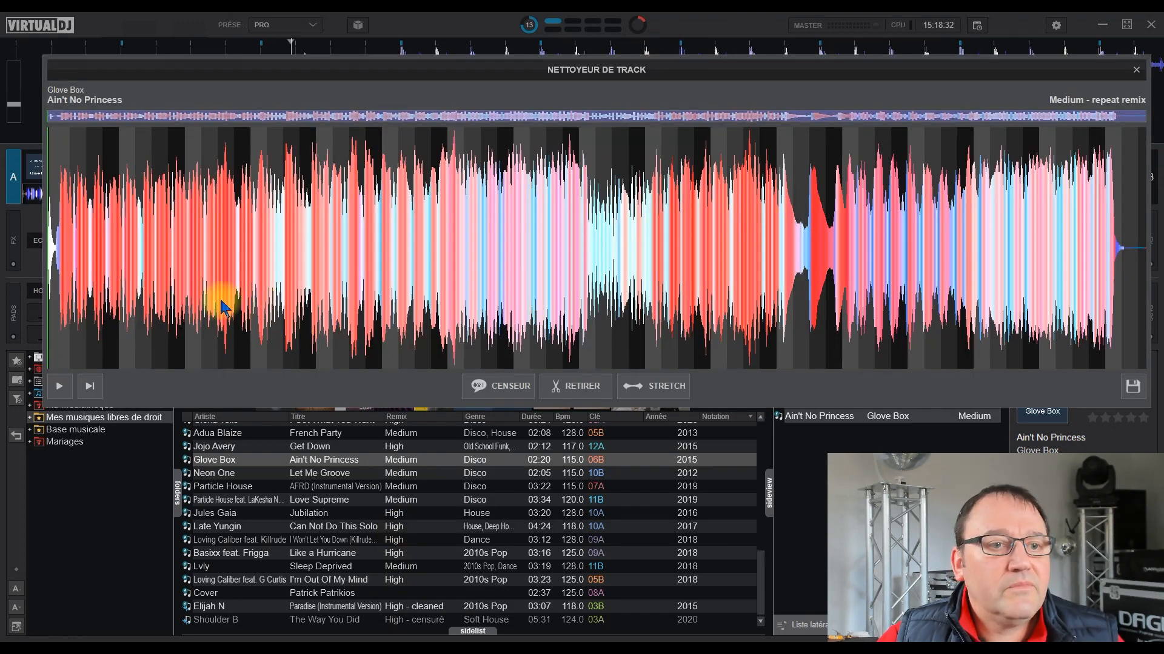
mouse_move(46, 266)
mouse_down()
mouse_move(106, 267)
mouse_move(36, 265)
mouse_up()
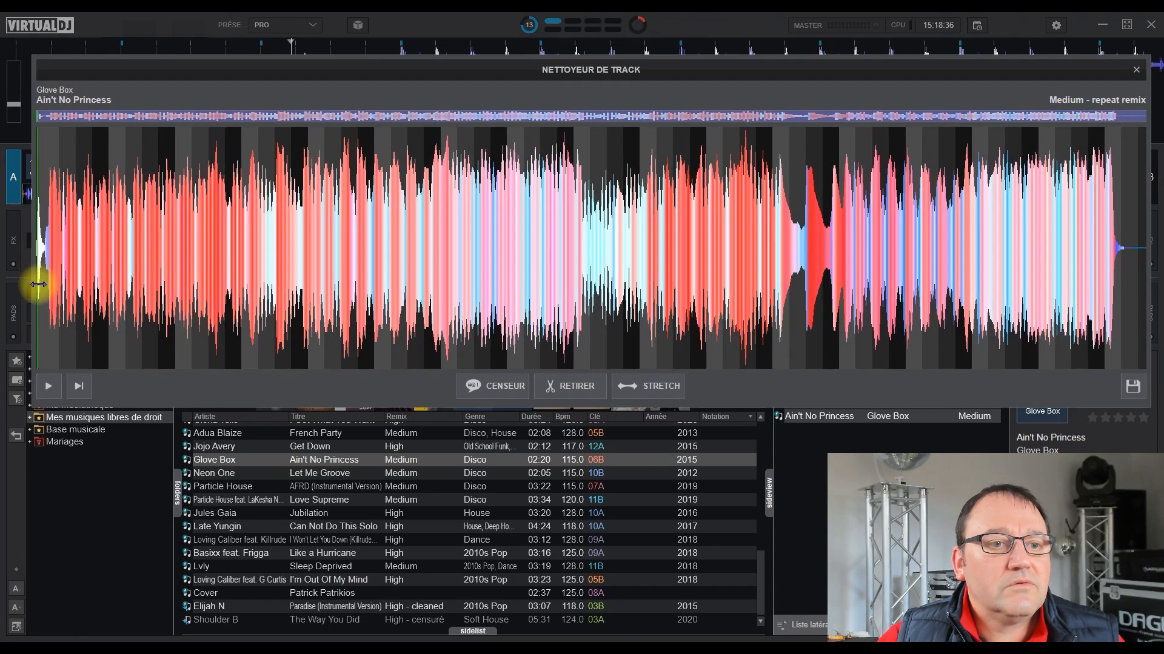
Step: Place the playhead just before the sustained break in the second half of the track and preview the passage
drag(754, 306, 776, 309)
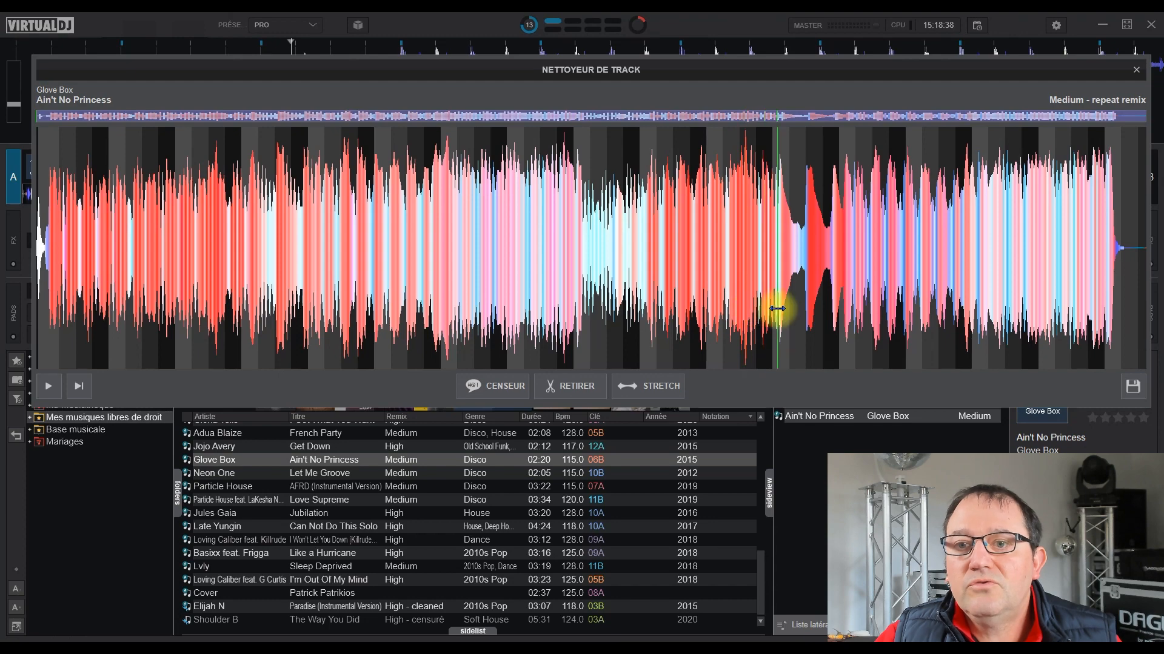
scroll(542, 296, up, 3)
drag(880, 276, 228, 220)
drag(630, 216, 384, 213)
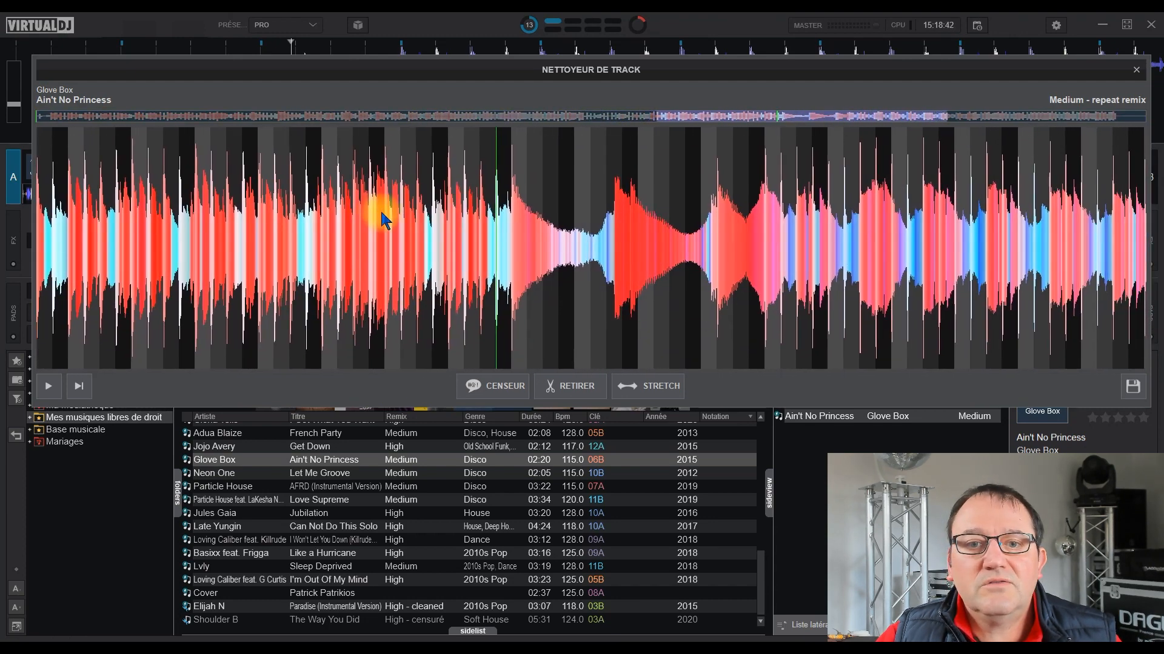
scroll(462, 257, up, 2)
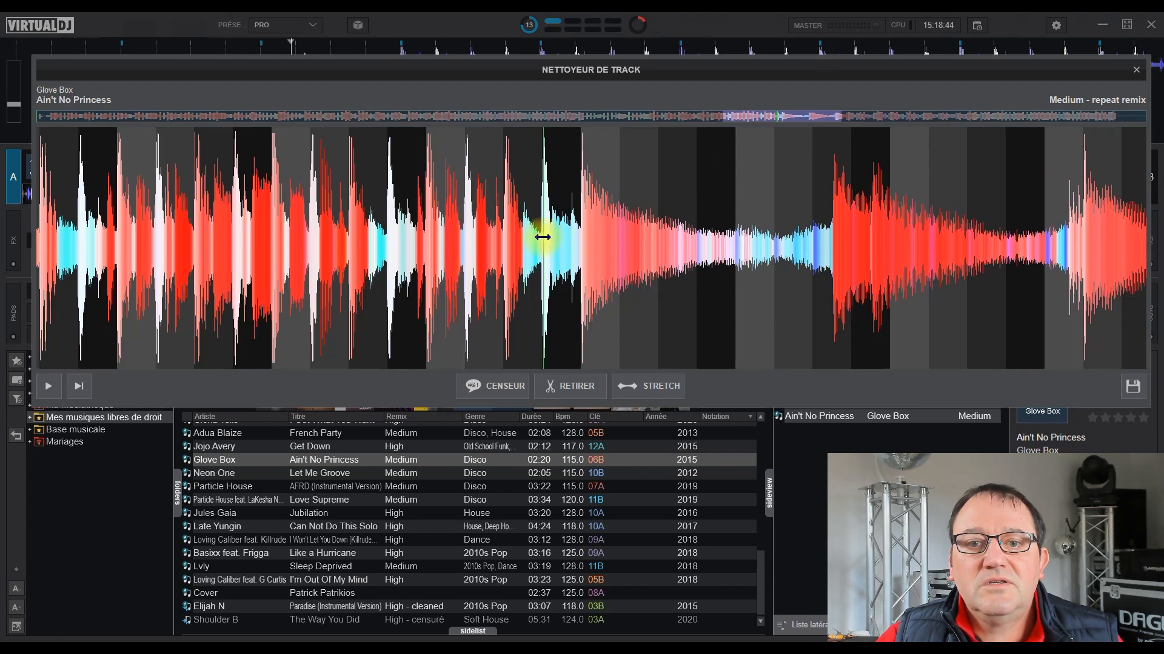
drag(543, 237, 548, 239)
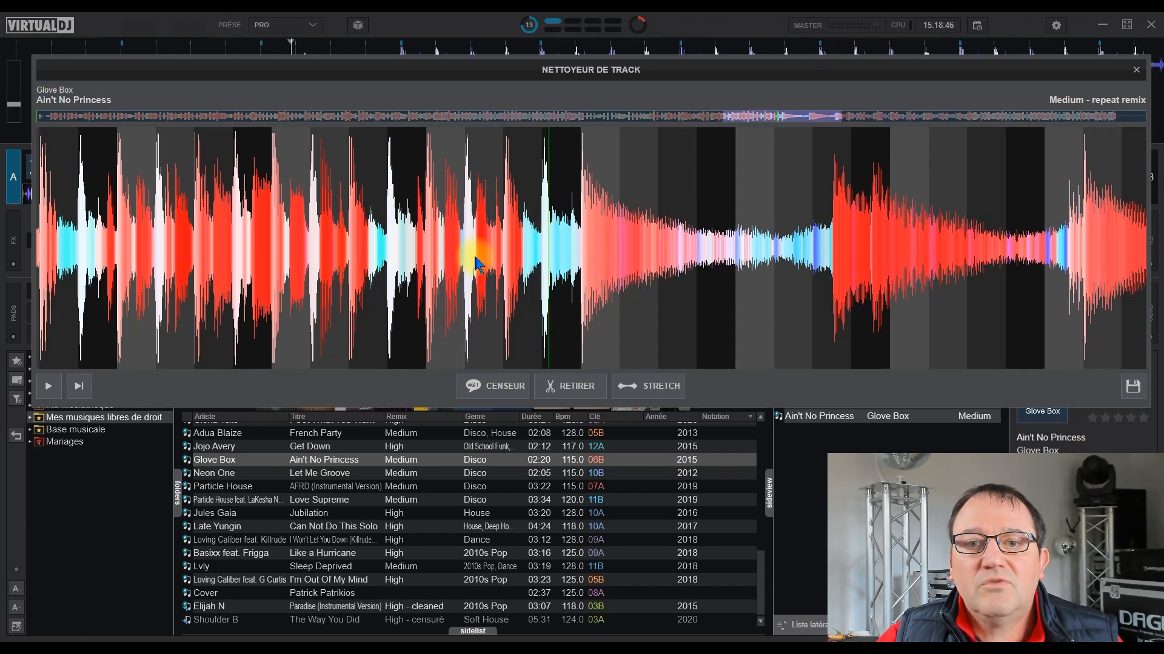
drag(468, 243, 246, 203)
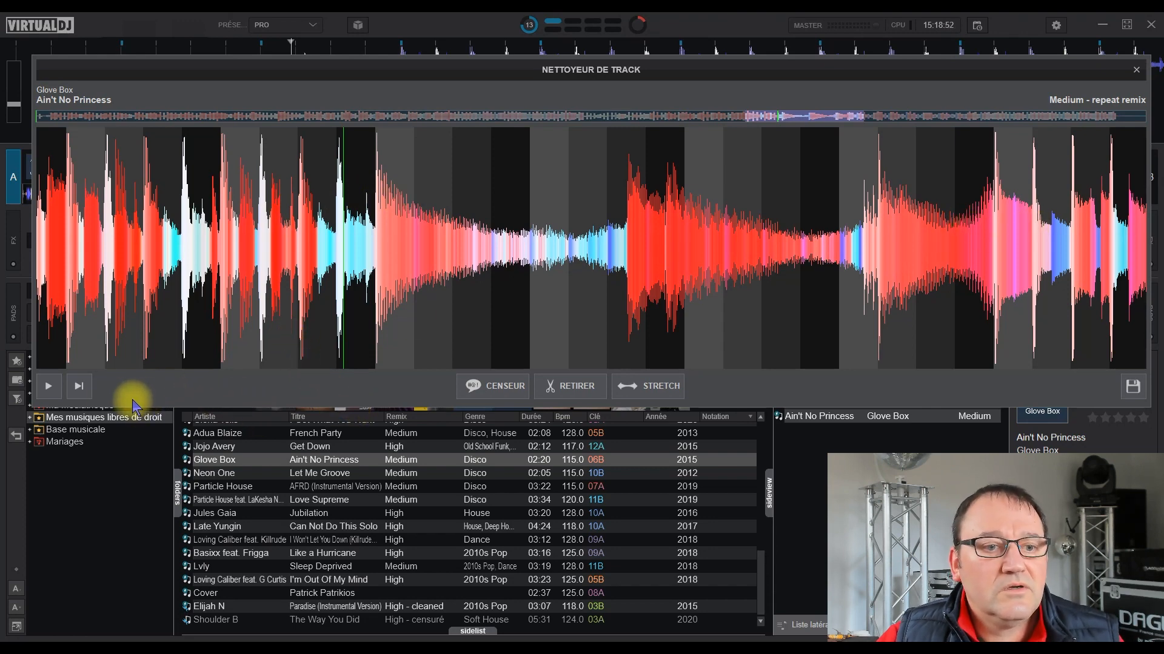
click(77, 391)
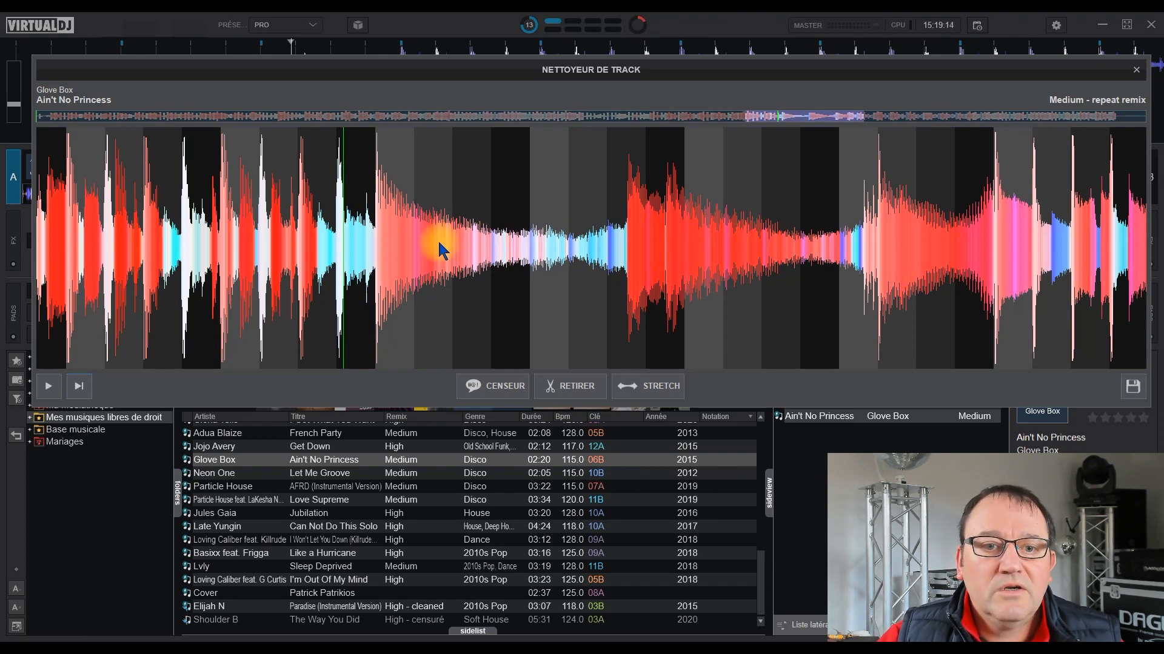
Step: Add a Stretch section from the start of the break and extend it over 16 beats to the return of the beat
drag(345, 253, 375, 255)
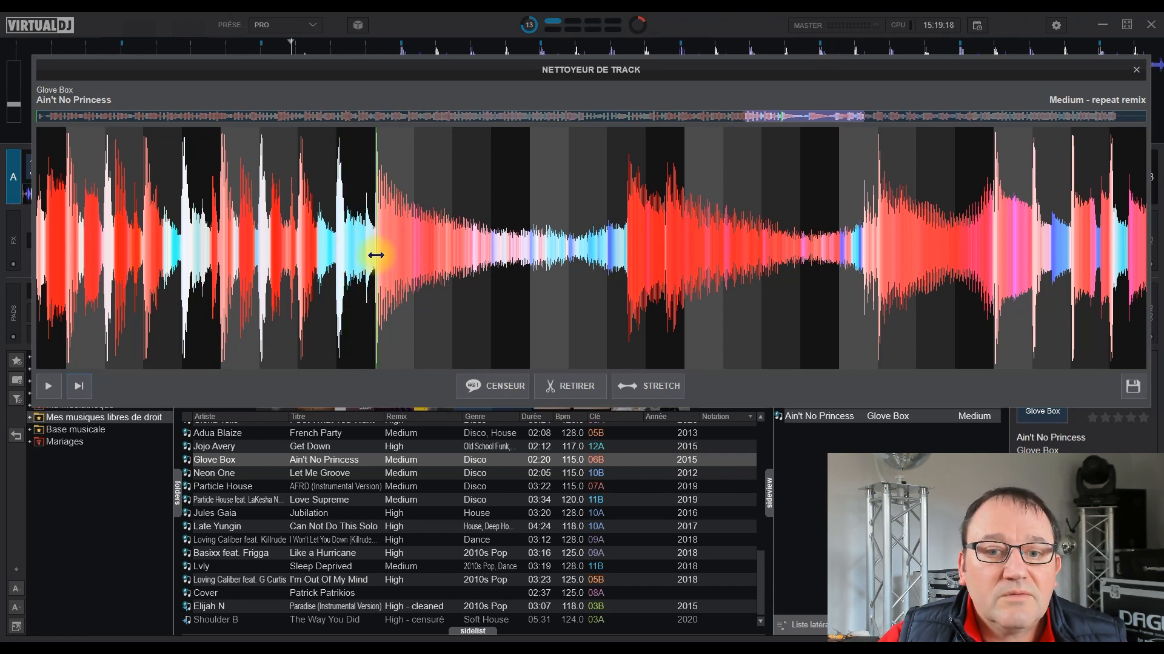
click(661, 393)
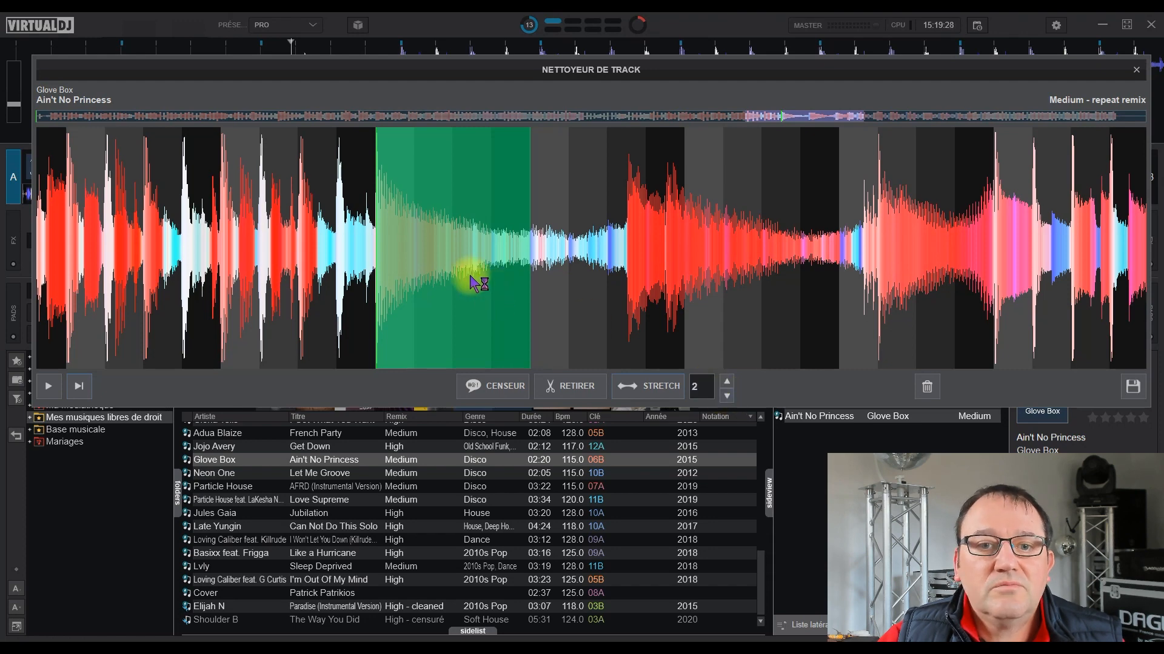
drag(529, 251, 992, 279)
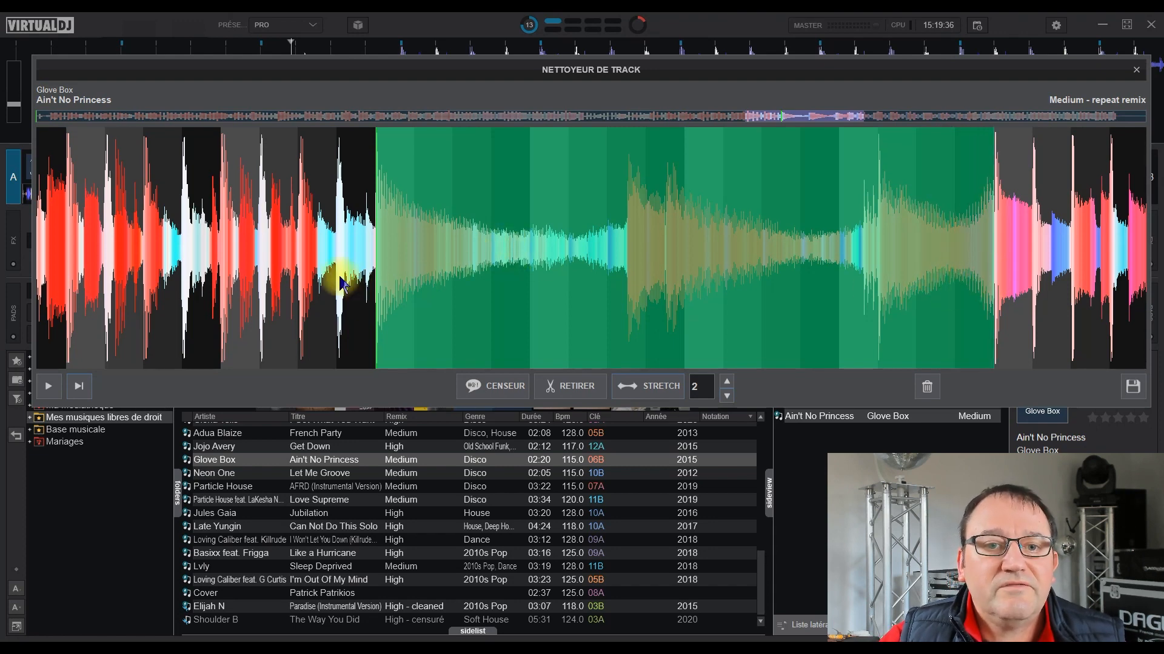
Step: Fine-tune the start of the Stretch section at waveform detail so it lines up with the attack of the break's first beat
scroll(334, 271, up, 5)
scroll(469, 255, up, 5)
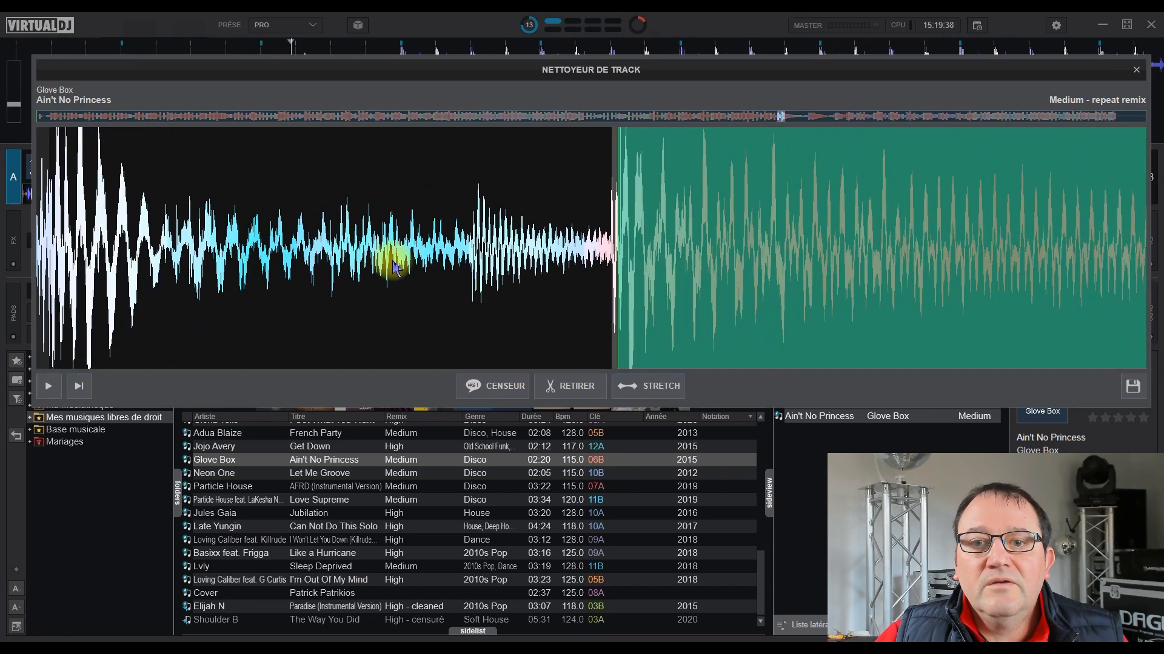
scroll(143, 246, down, 5)
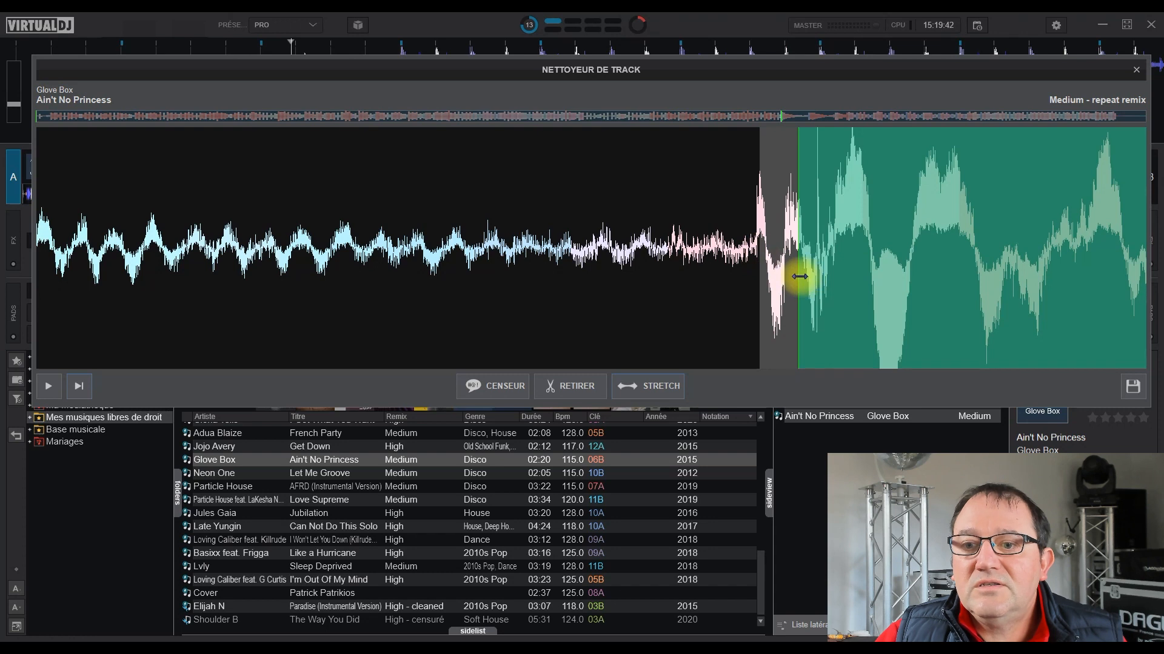
click(726, 280)
drag(799, 266, 763, 275)
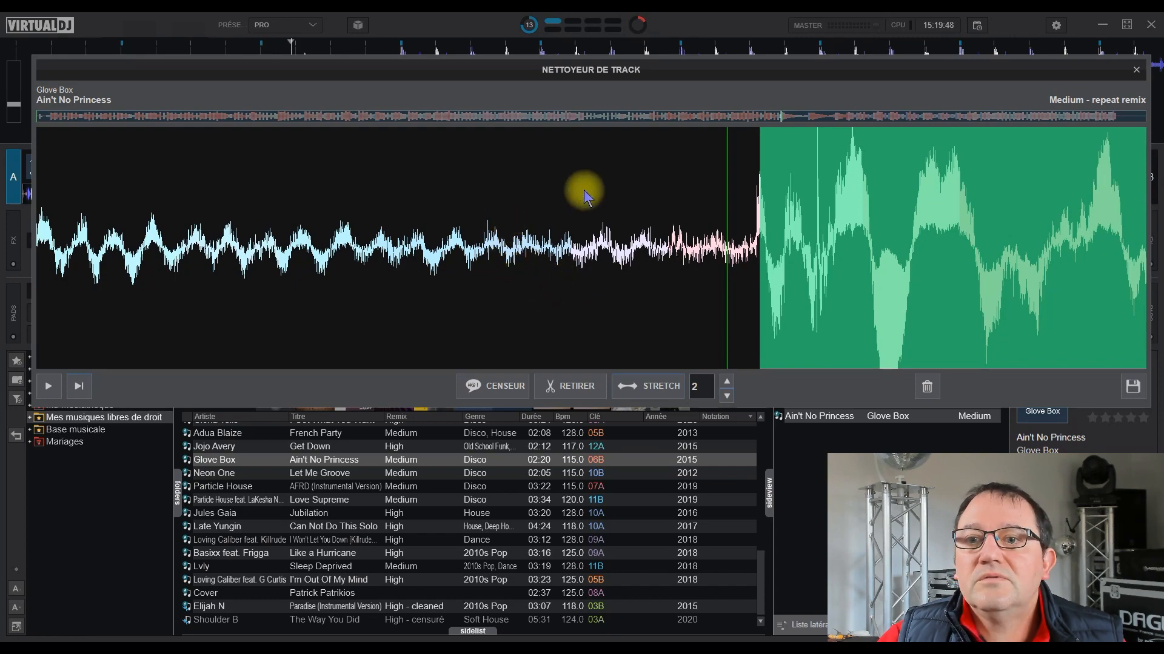
Step: Fine-tune the end of the Stretch section so it stops right at the attack of the beat that follows the break
scroll(614, 238, down, 8)
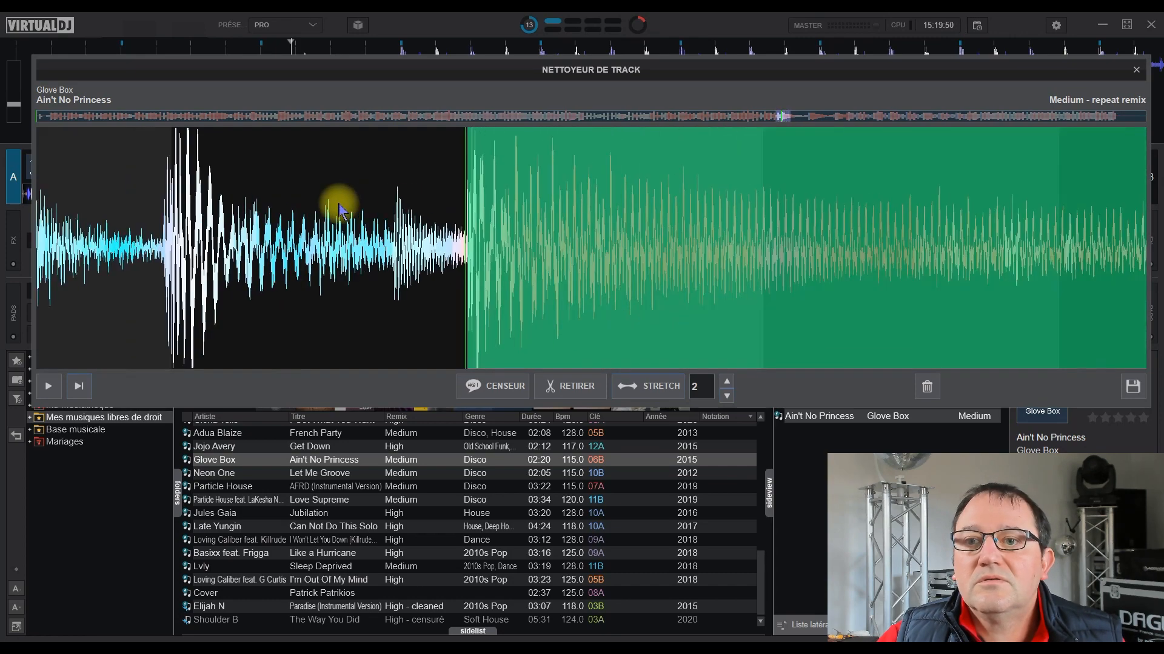
scroll(339, 210, down, 6)
scroll(317, 203, down, 1)
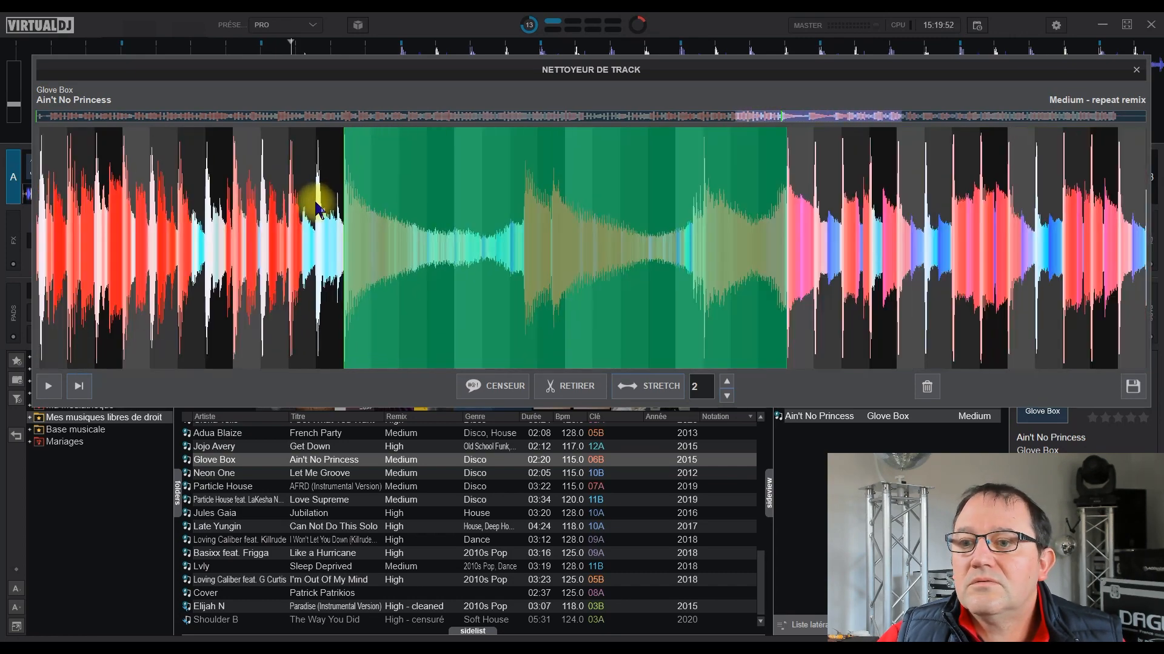
drag(1057, 226, 625, 233)
scroll(583, 261, up, 7)
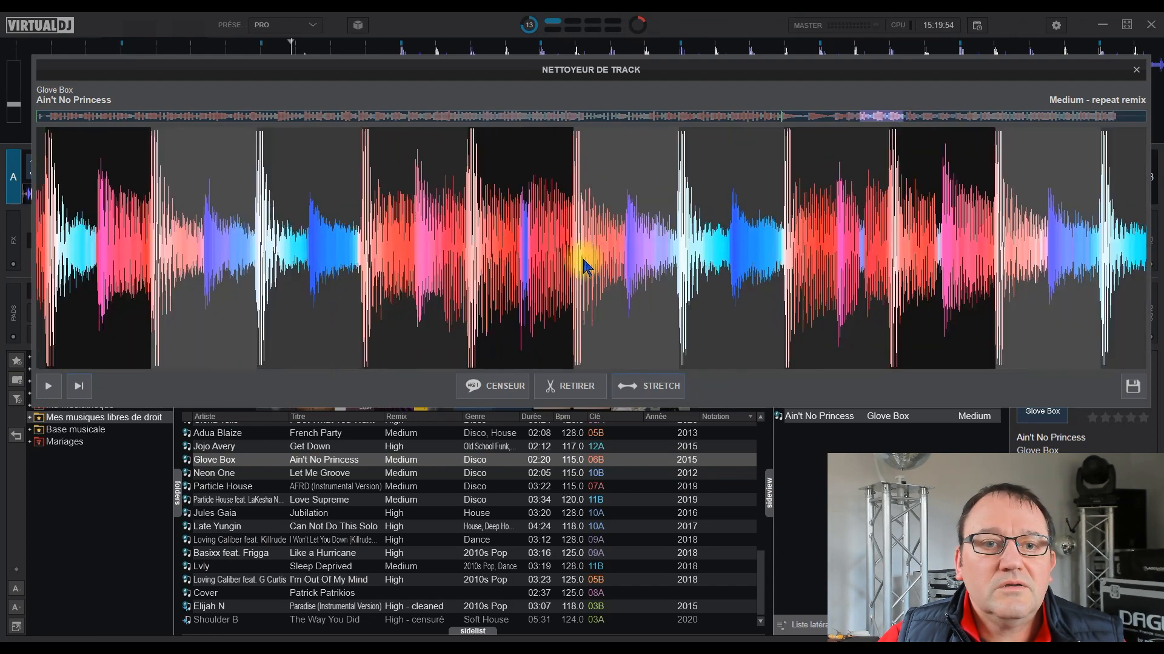
drag(269, 253, 998, 304)
scroll(624, 279, up, 4)
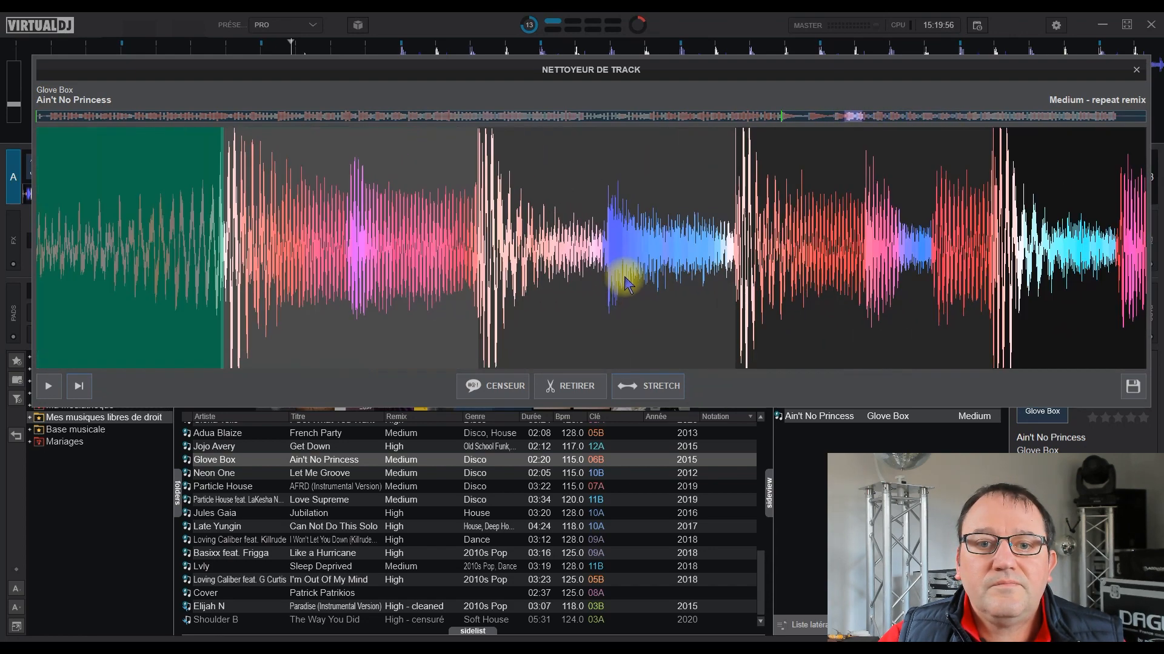
drag(273, 223, 804, 255)
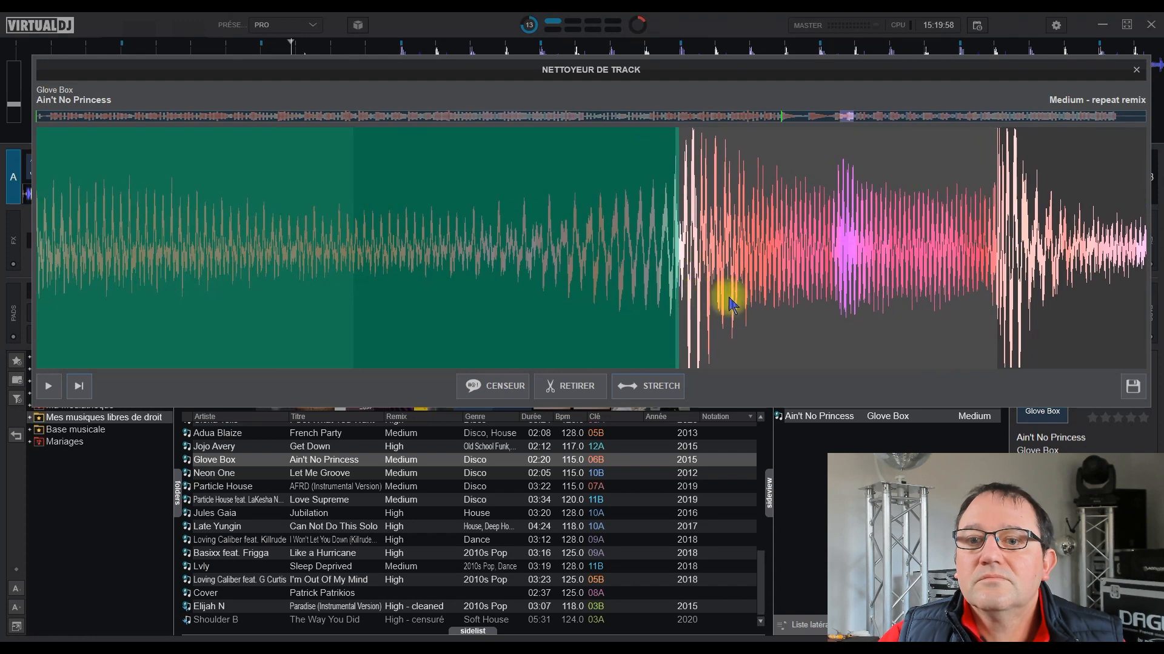
scroll(764, 289, up, 4)
drag(550, 251, 774, 262)
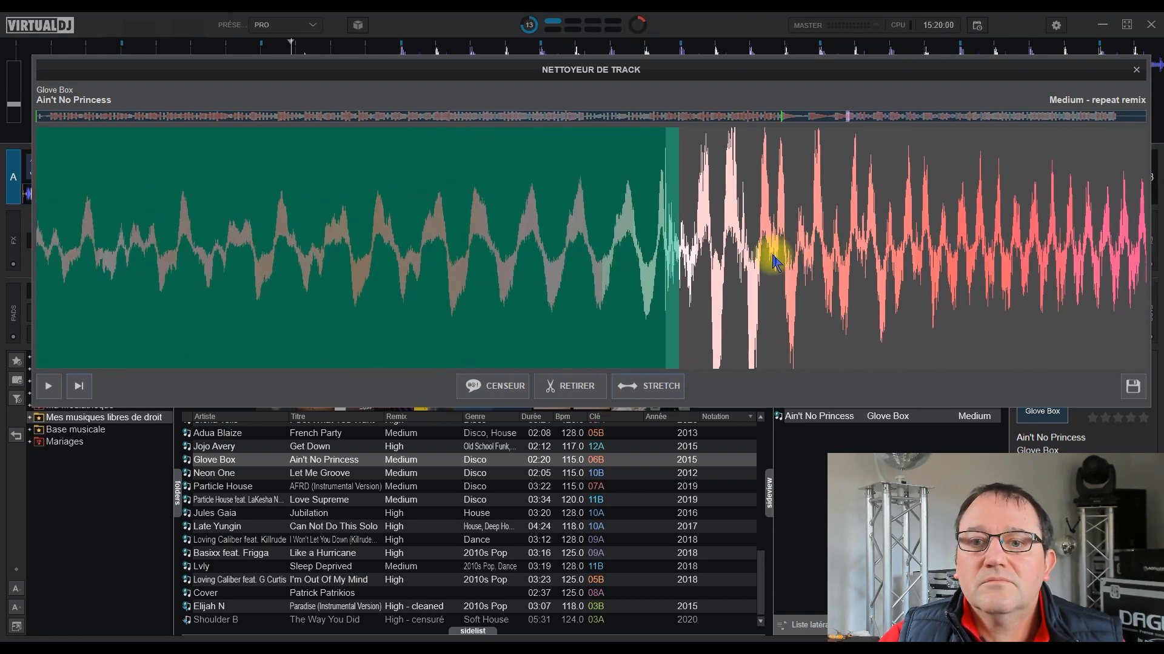
scroll(774, 257, up, 4)
drag(568, 229, 763, 233)
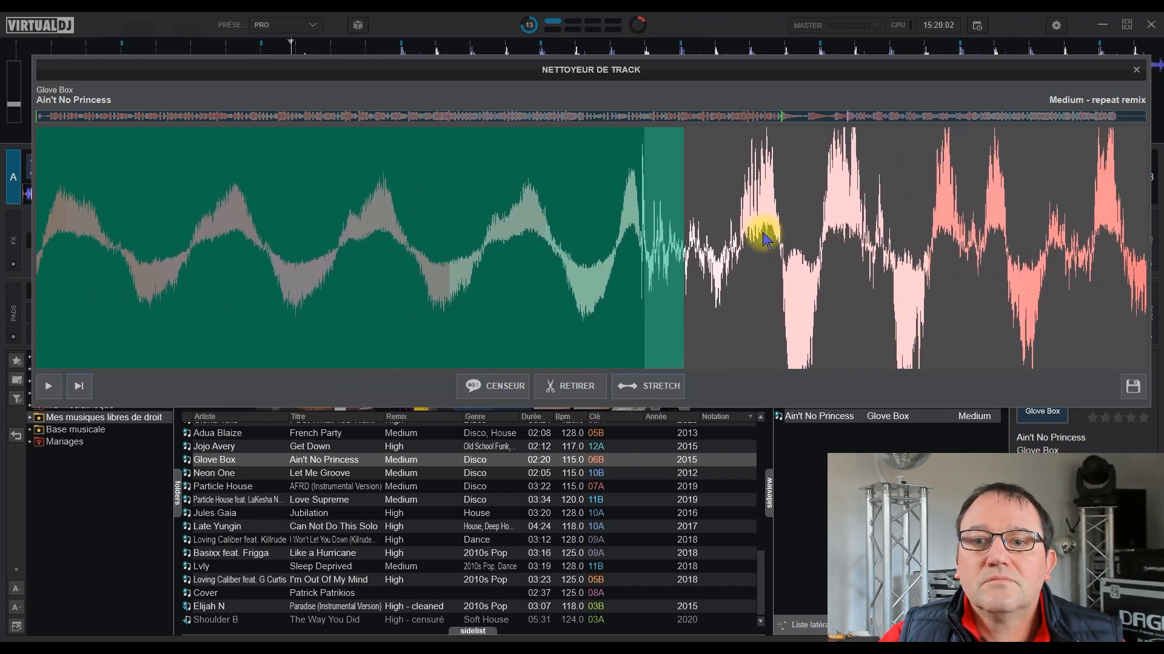
click(679, 247)
drag(679, 247, 644, 250)
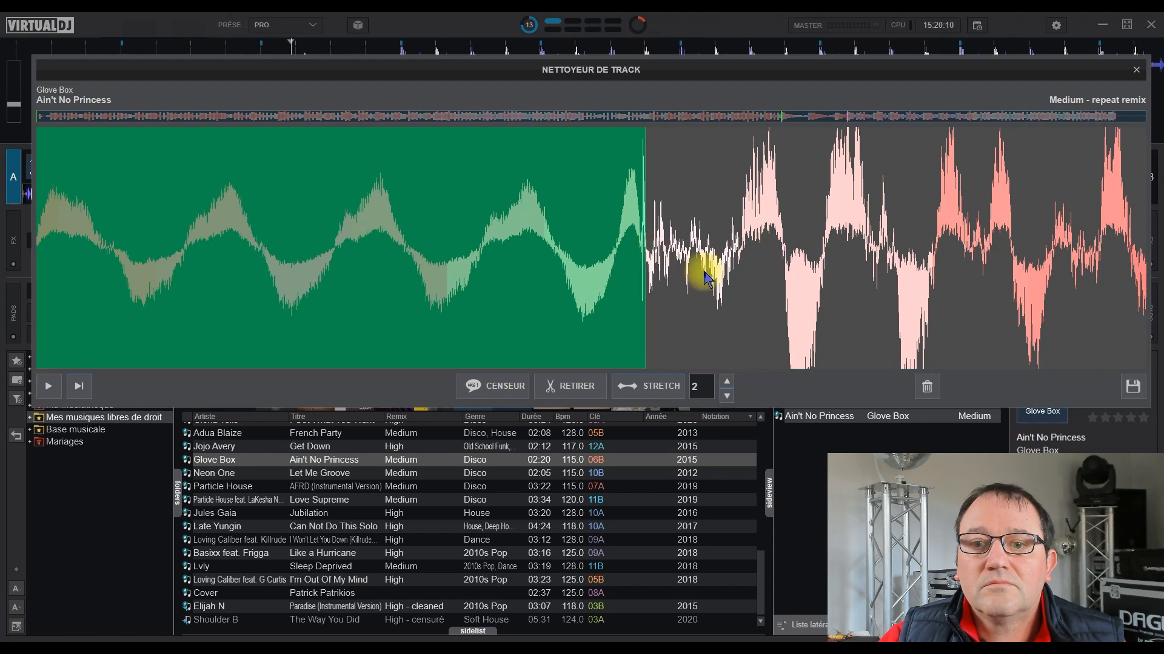
Step: Place the playhead about four beats before the Stretch section, ready for a preview
drag(723, 265, 944, 263)
scroll(944, 261, down, 9)
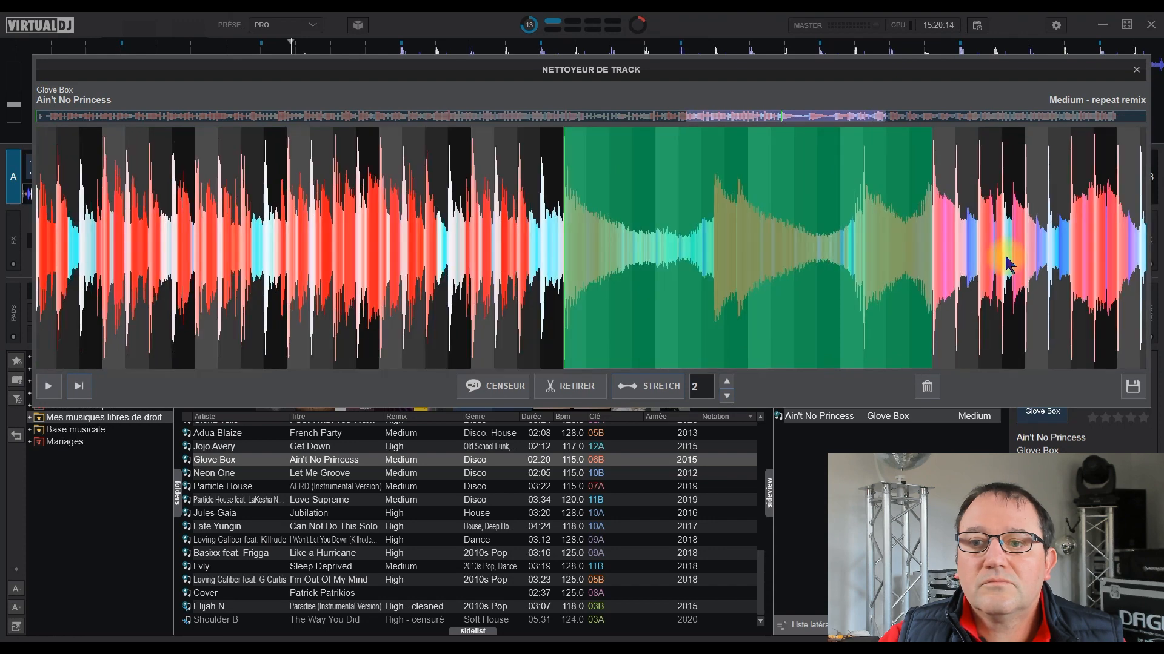
drag(659, 257, 456, 248)
click(707, 304)
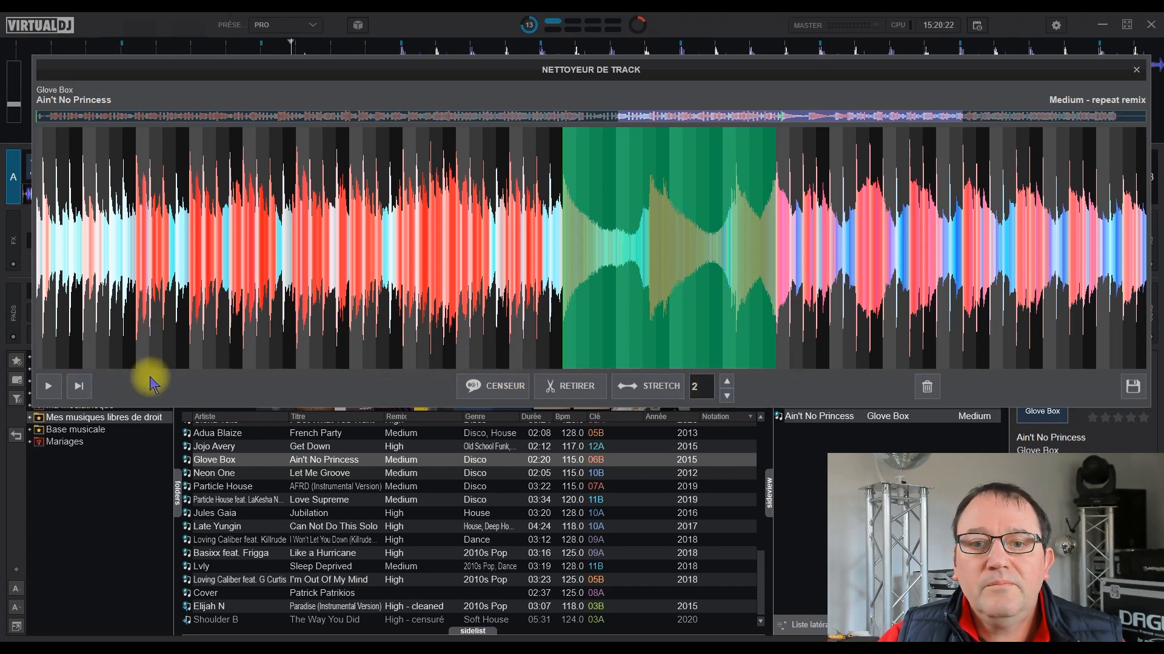
drag(561, 303, 503, 315)
Step: Check the Stretch section's start against the break's attack at waveform detail, and preview the repeated break from the beats before it
drag(574, 312, 564, 313)
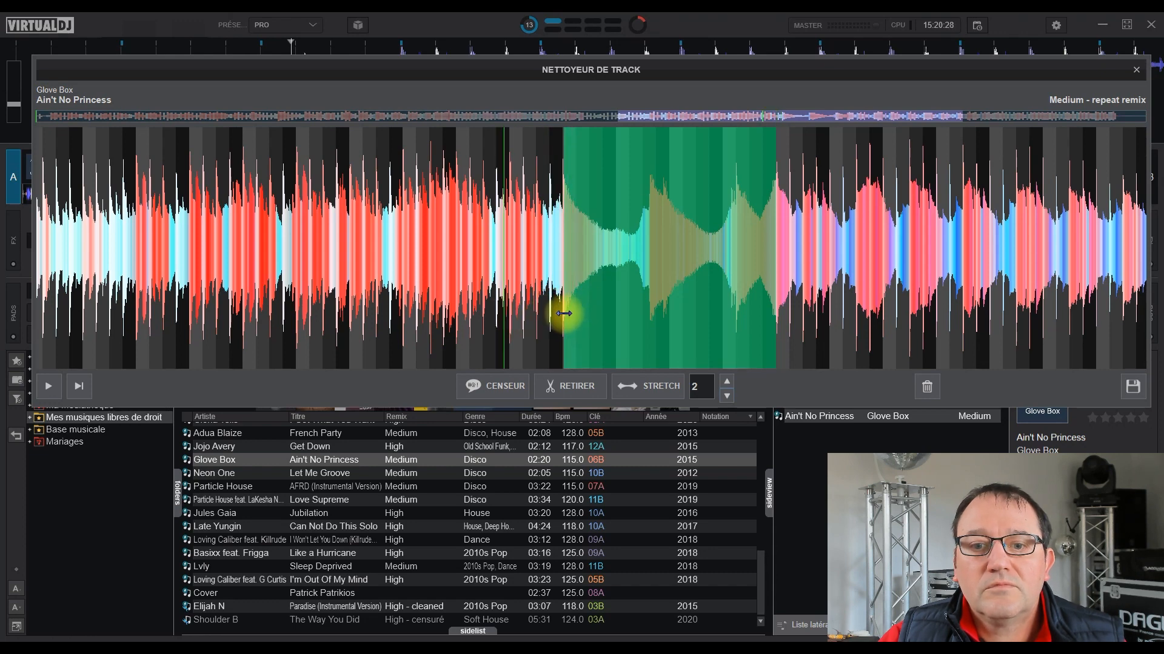
scroll(511, 299, up, 5)
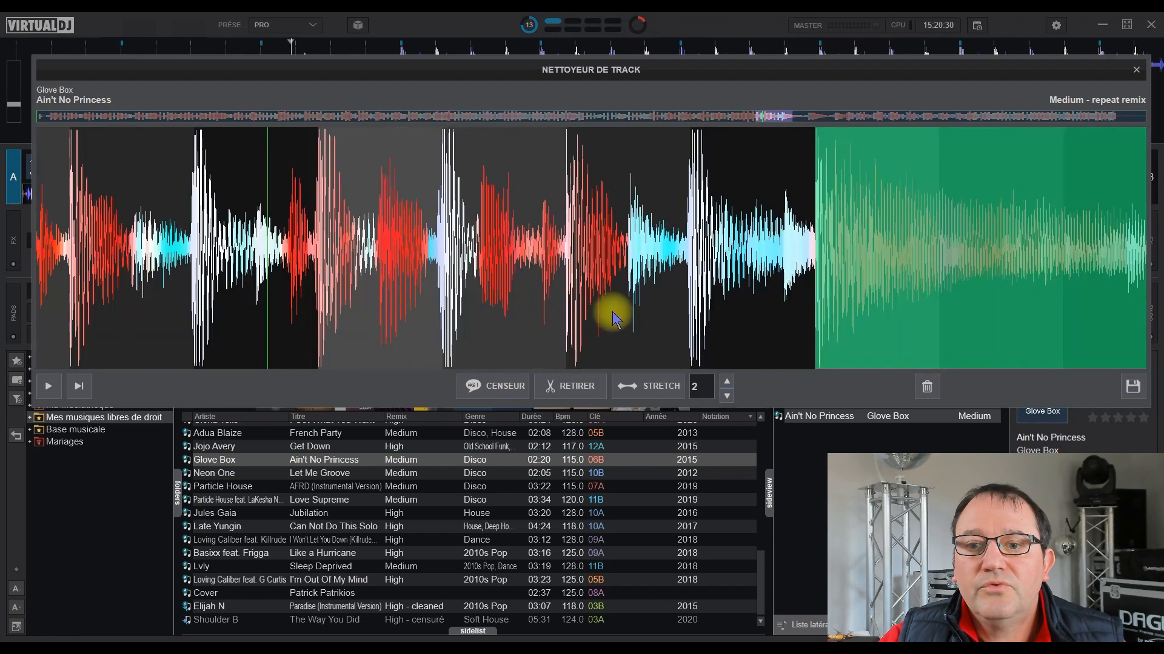
scroll(570, 261, up, 6)
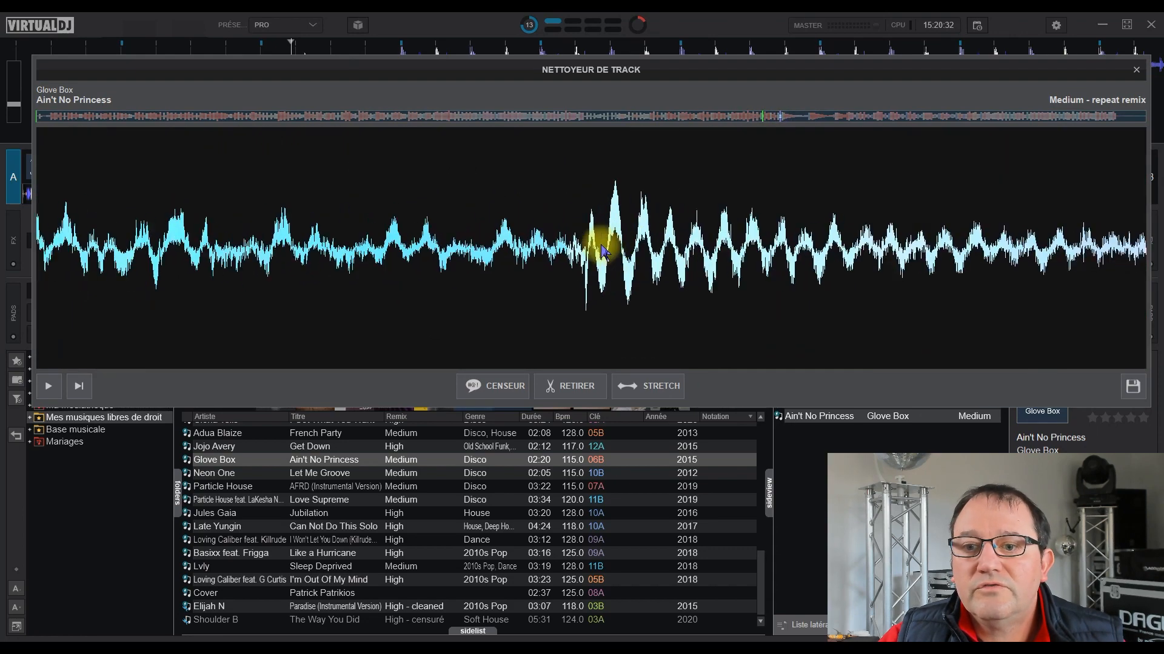
scroll(390, 307, down, 6)
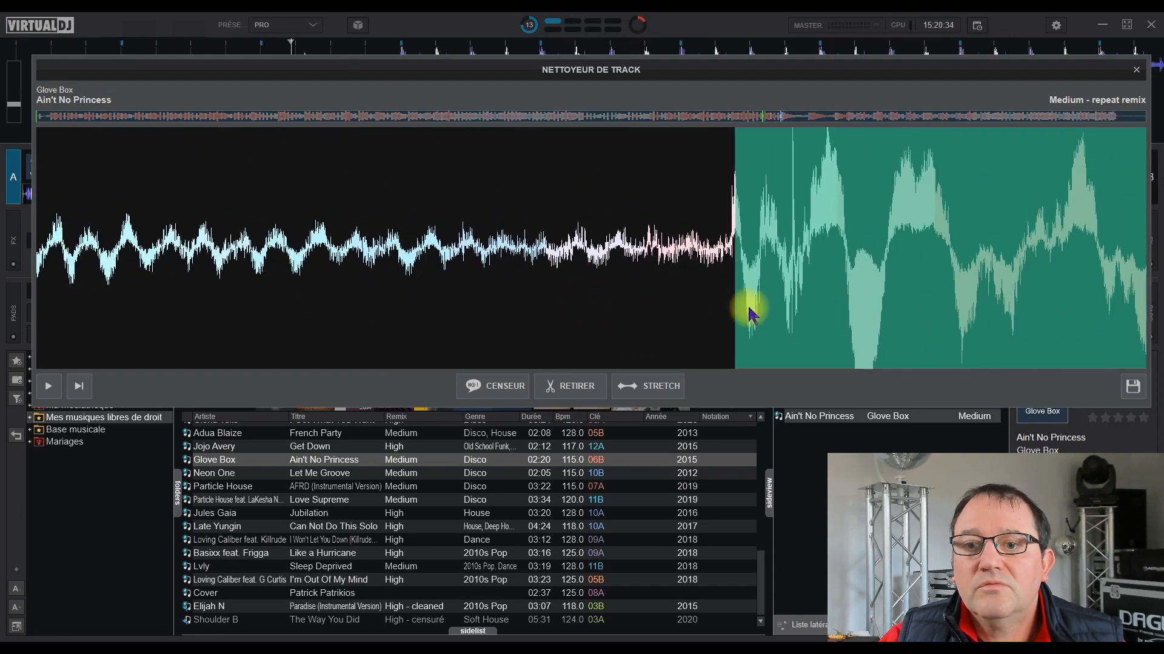
click(735, 312)
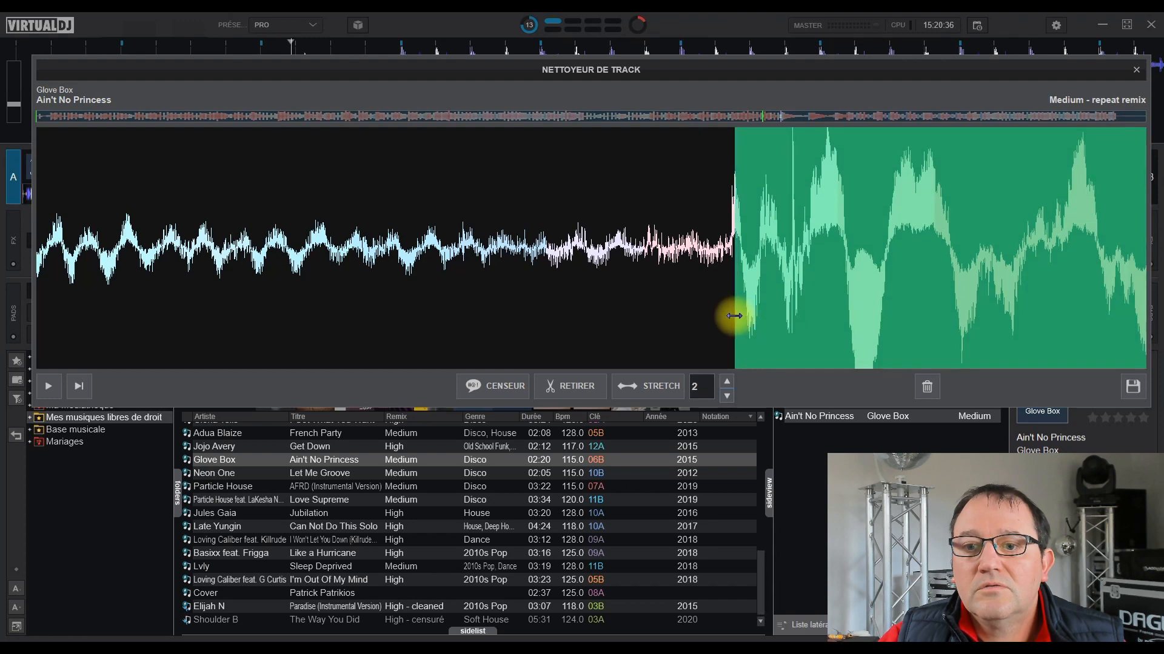
scroll(501, 242, up, 5)
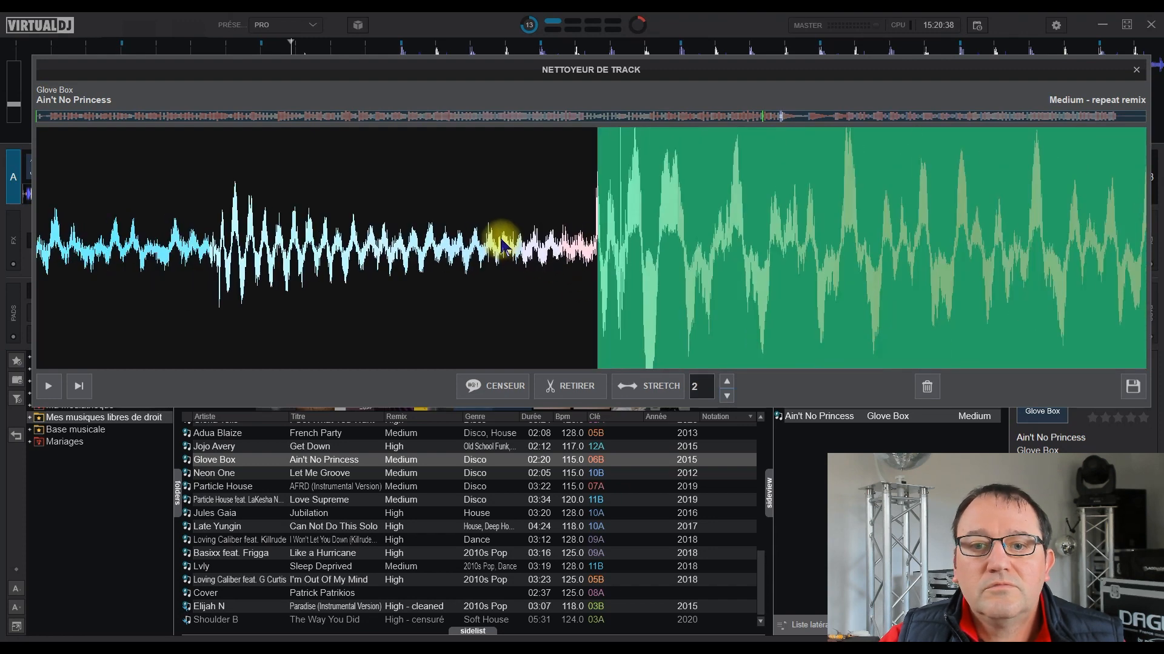
scroll(394, 251, down, 4)
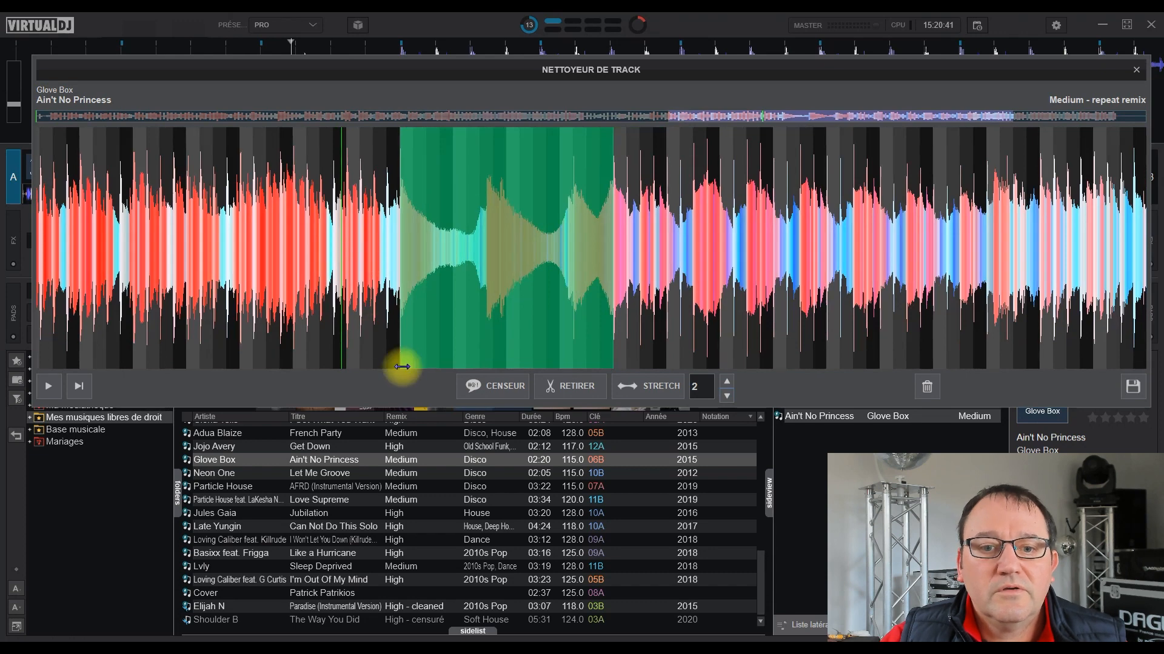
click(48, 386)
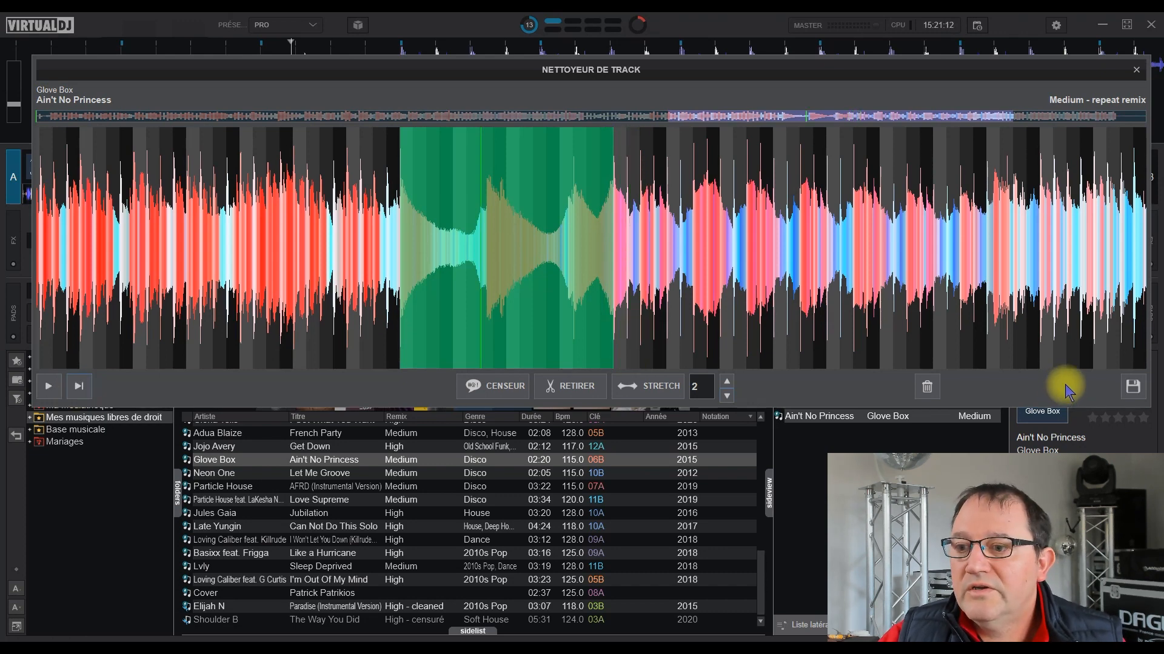
Step: Save the track edit with the remix field set to "Medium - extented", keeping the proposed file name, title and artist
click(1133, 388)
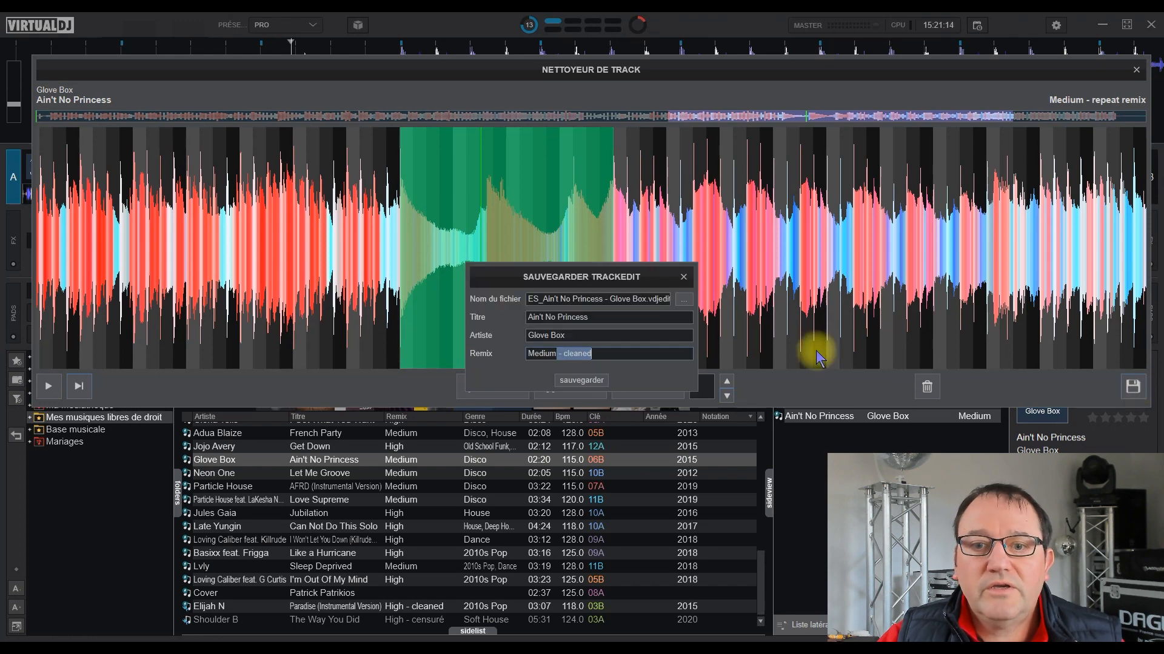
key(BackSpace)
key(BackSpace)
key(BackSpace)
key(BackSpace)
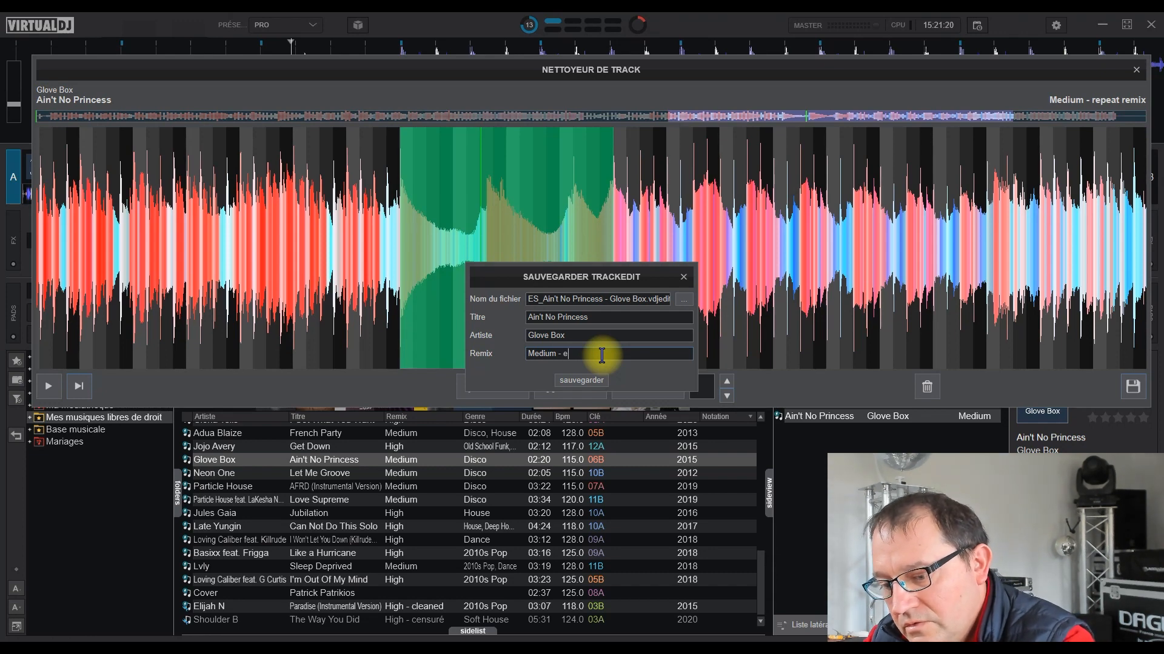
text(extente)
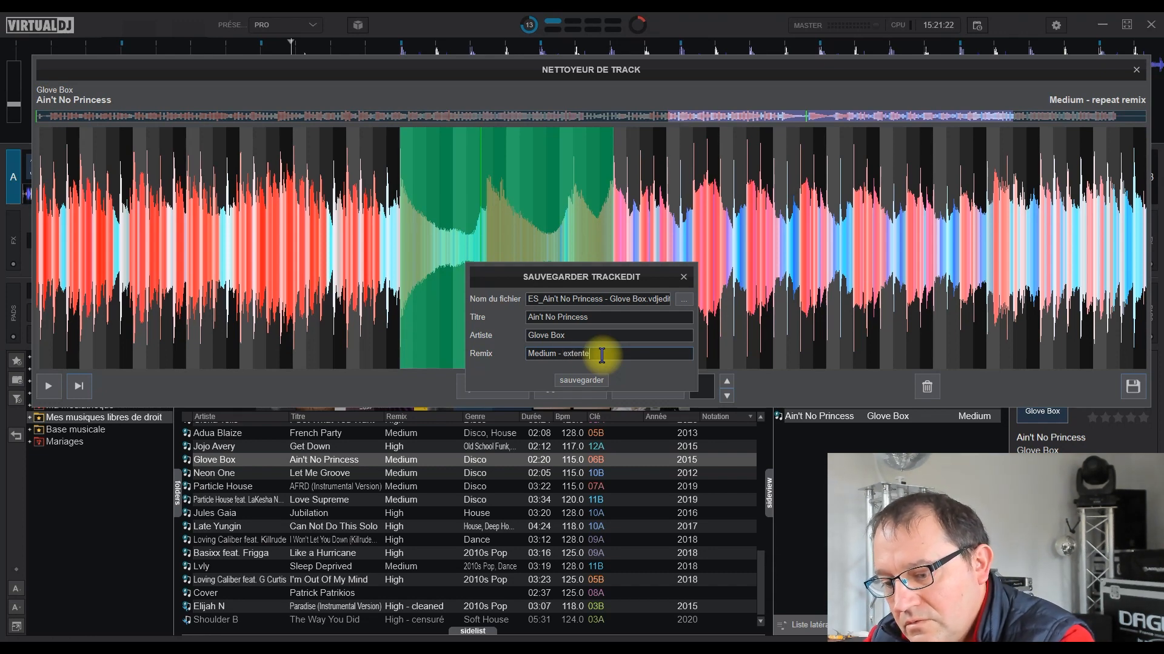
text(d)
click(591, 381)
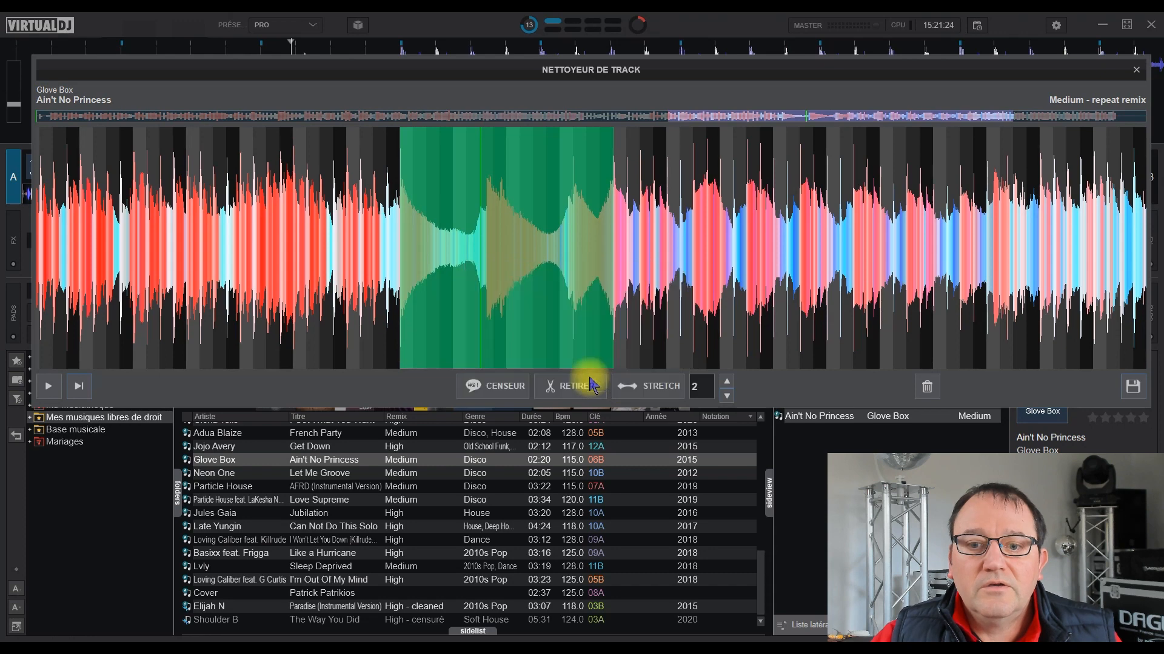
Step: Load the "Medium - extented" version of Ain't No Princess on deck B and move both decks to the break for comparison
scroll(486, 487, down, 1)
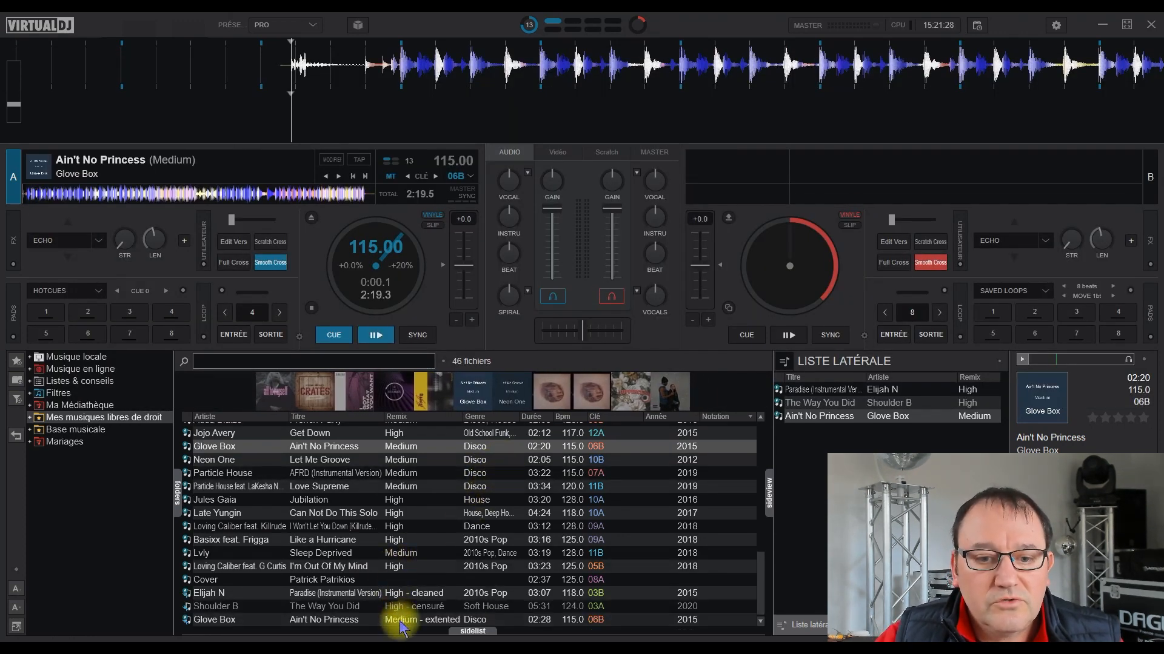
drag(325, 619, 812, 265)
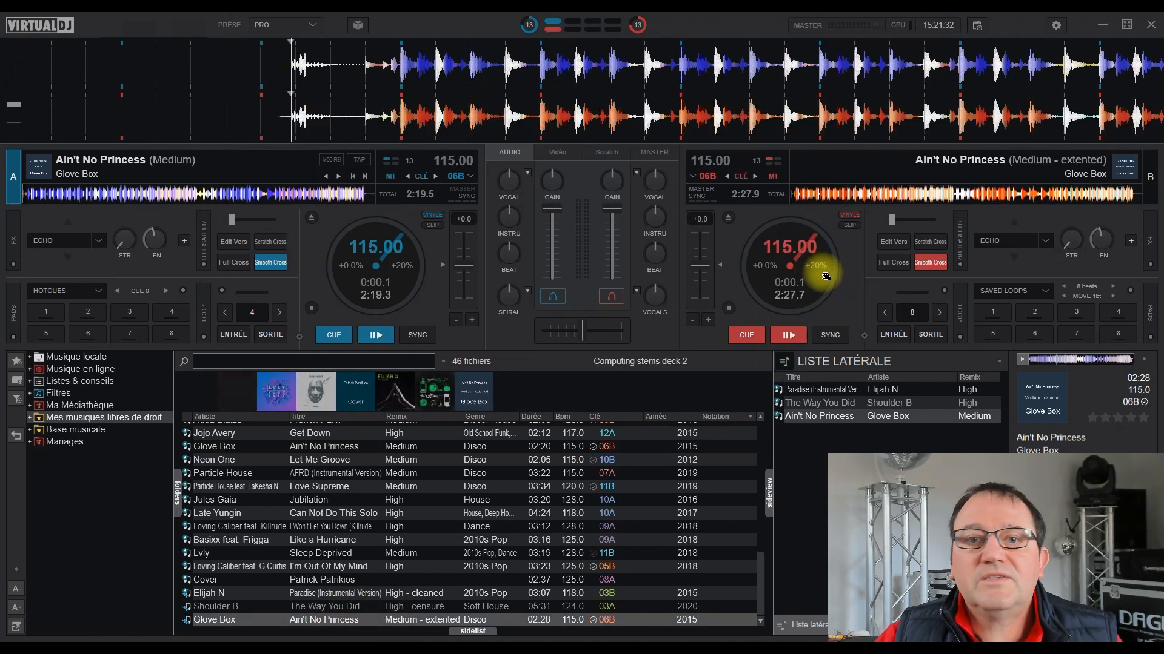
click(260, 193)
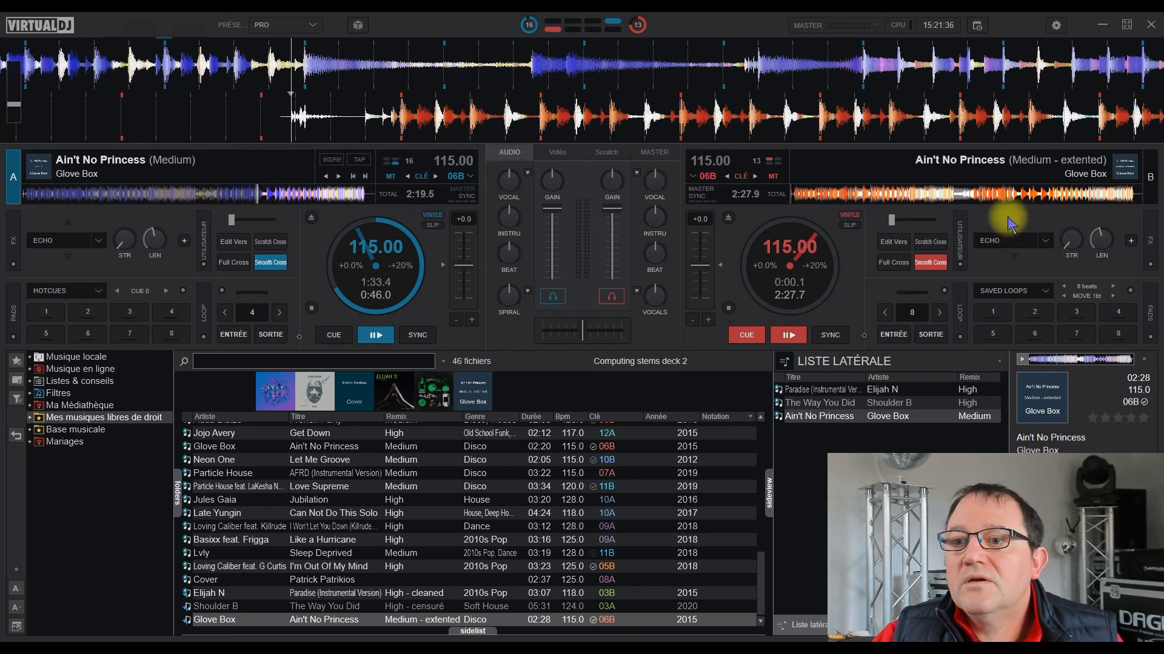
click(1015, 195)
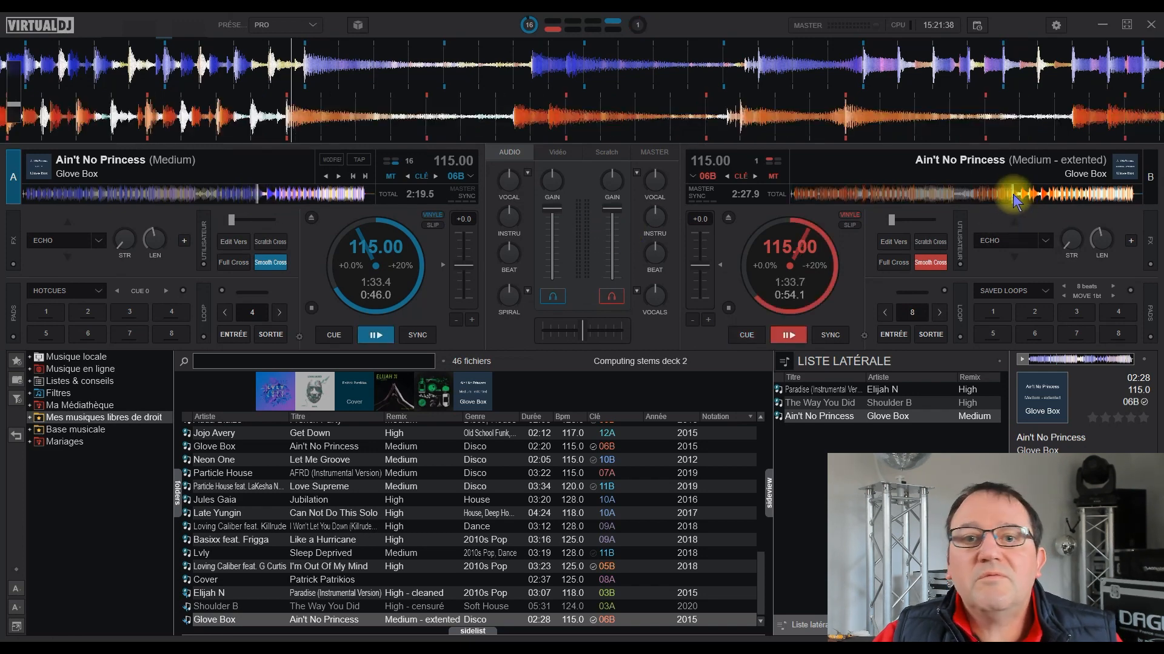